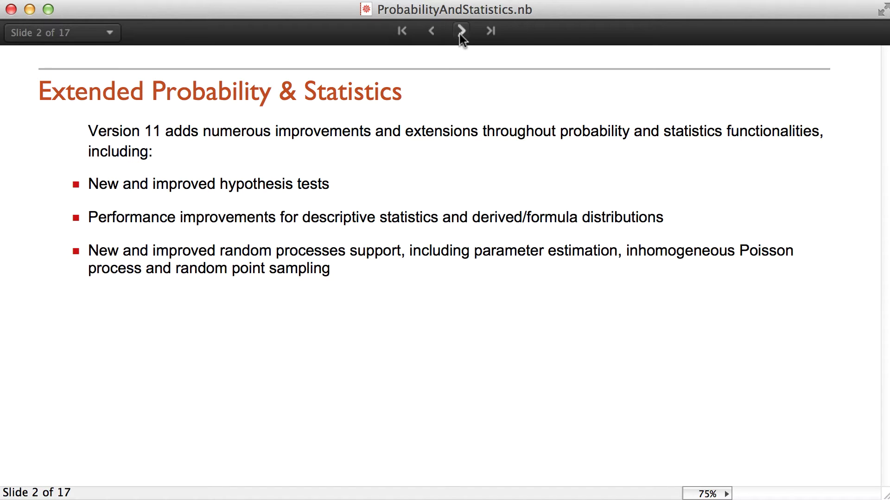
Move from slide 2 to slide 3, Multivariate Normality Test
click(461, 32)
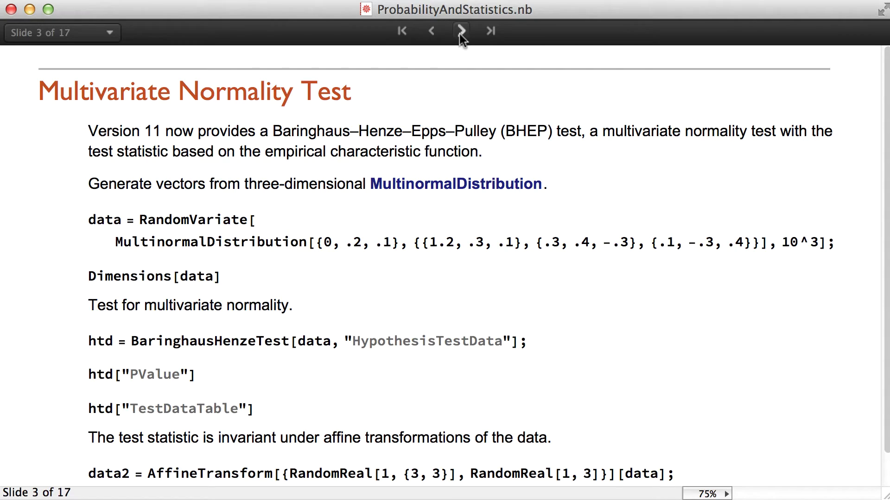
Generate the {1000, 3} multinormal sample, run BaringhausHenzeTest, and get p-value 0.56071
click(311, 228)
key(shift+Return)
key(shift+Return)
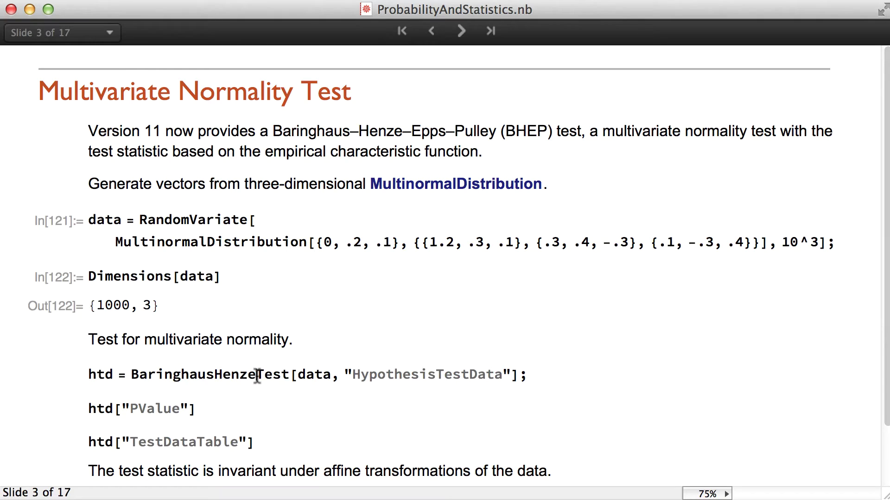
key(shift+Return)
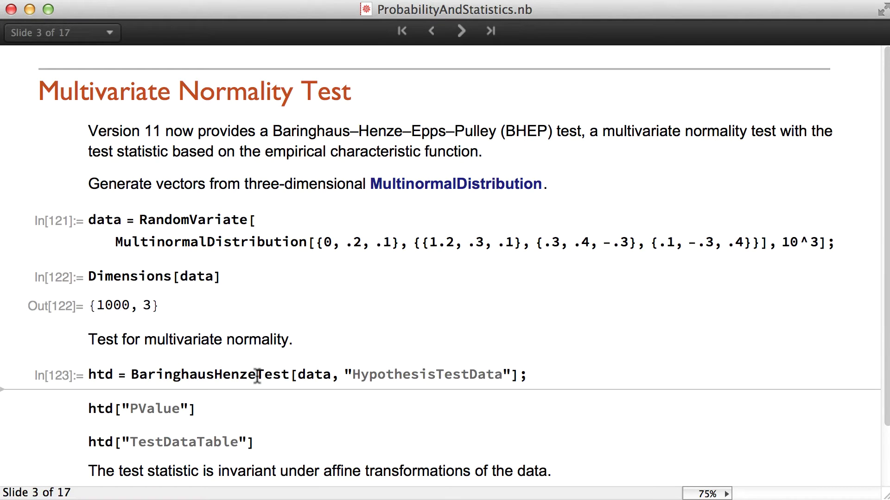
click(216, 411)
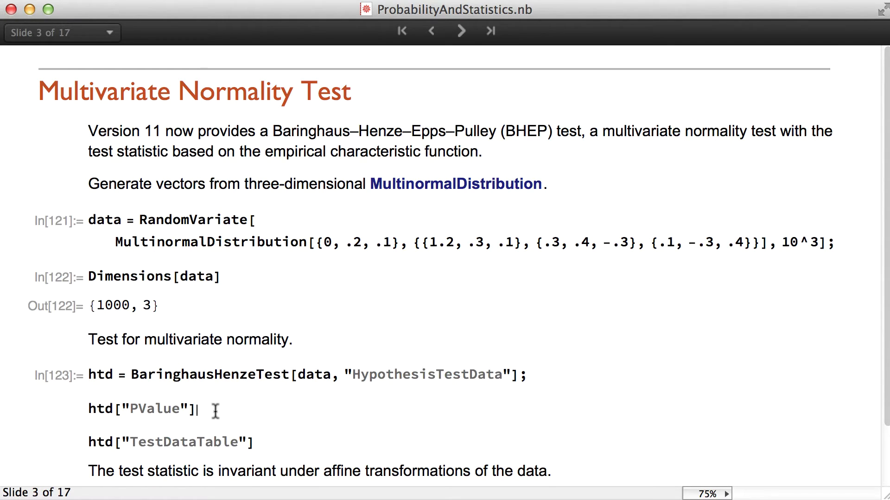
key(shift+Return)
Display the BaringhausHenzeTest test data table
scroll(275, 414, down, 2)
click(282, 424)
key(shift+Return)
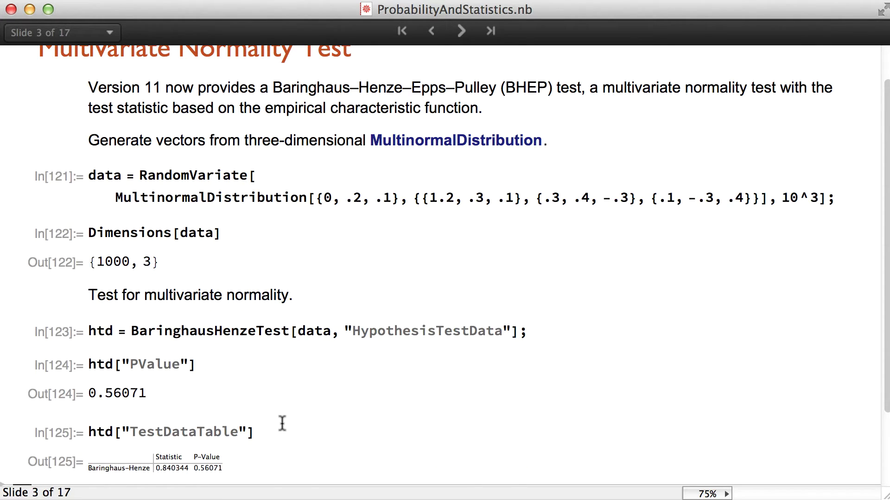
Compare test statistics for the original and affine-transformed data2, then advance to slide 4
scroll(282, 424, down, 3)
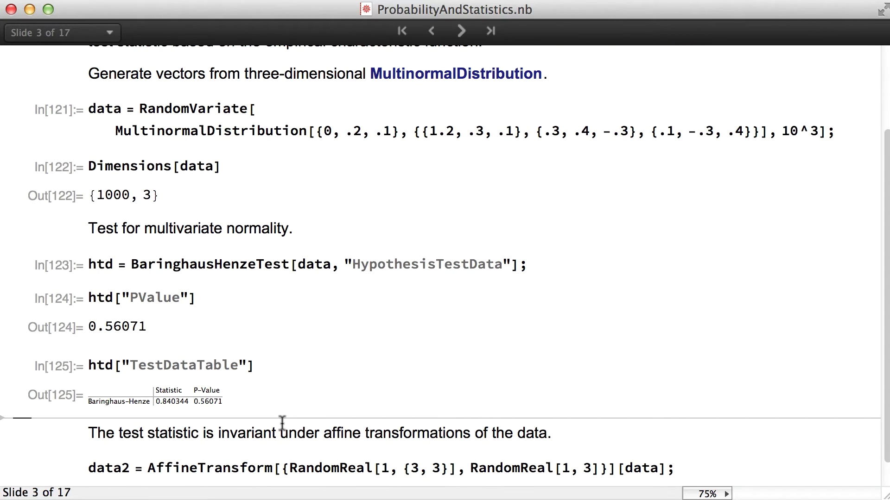
scroll(282, 424, down, 1)
click(325, 435)
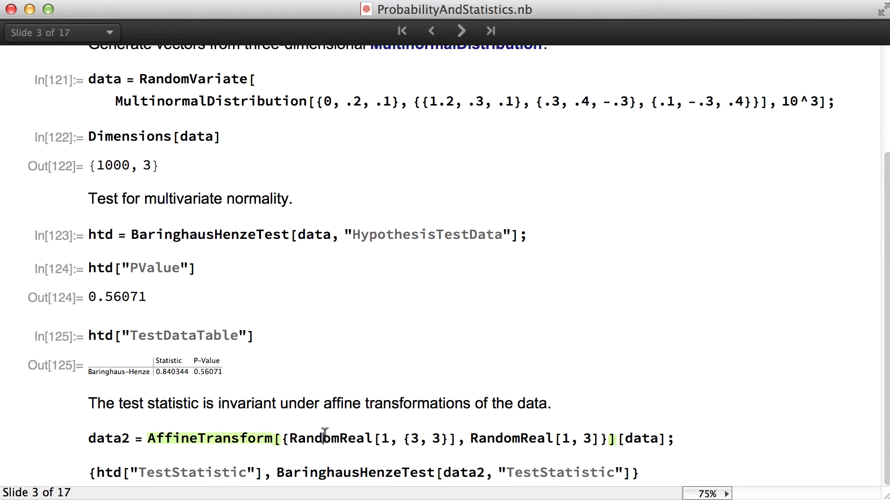
key(shift+Return)
key(Down)
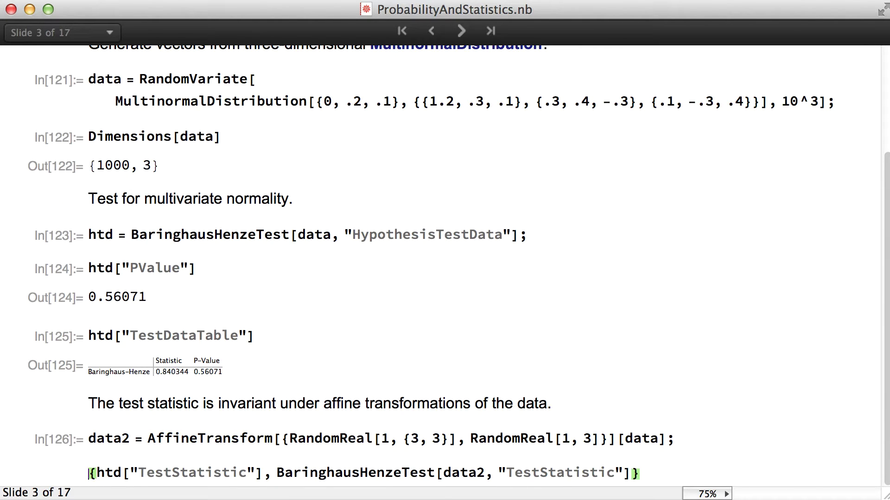
key(shift+Return)
click(461, 31)
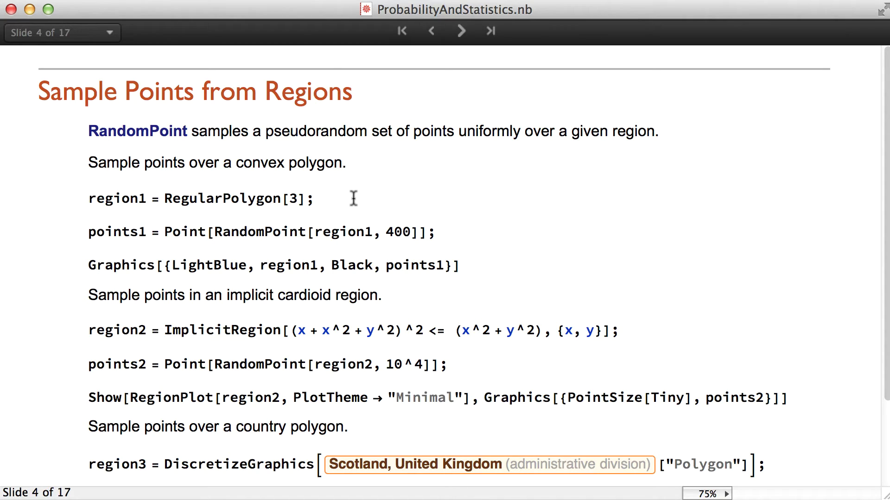
Define the triangle region and plot 400 random points sampled inside it
key(shift+Return)
key(Down)
key(shift+Return)
key(Down)
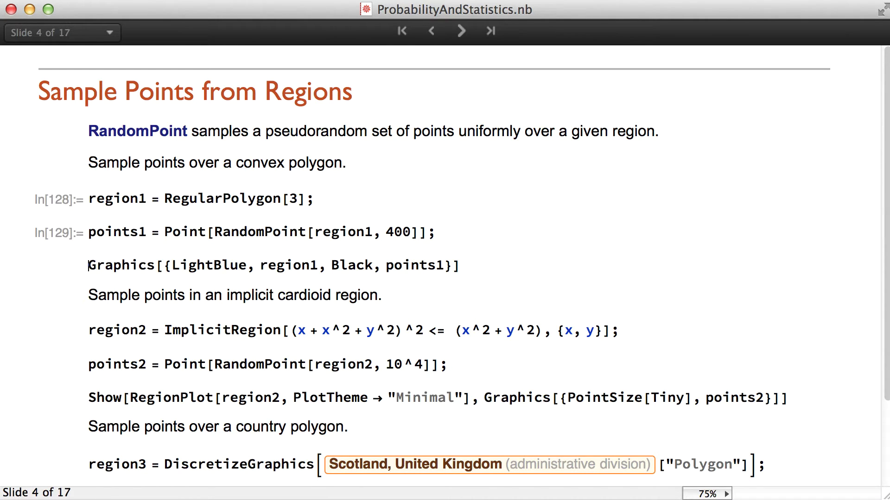
key(shift+Return)
scroll(518, 275, down, 3)
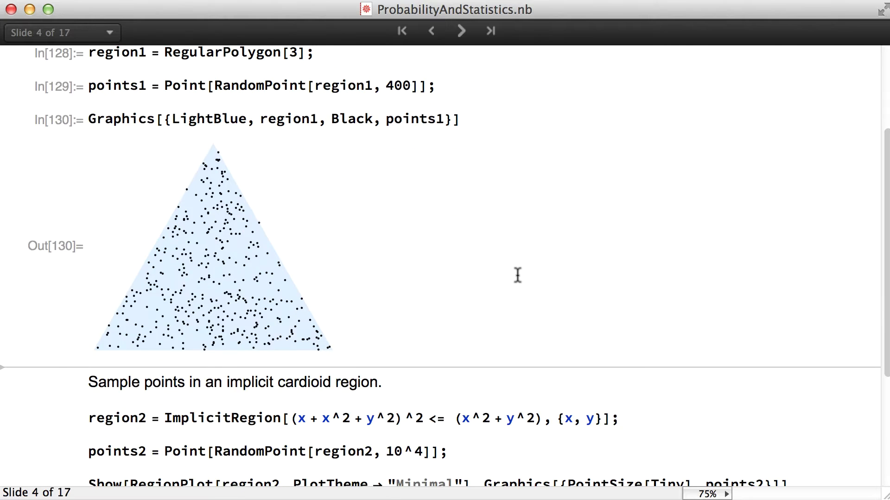
scroll(604, 297, down, 5)
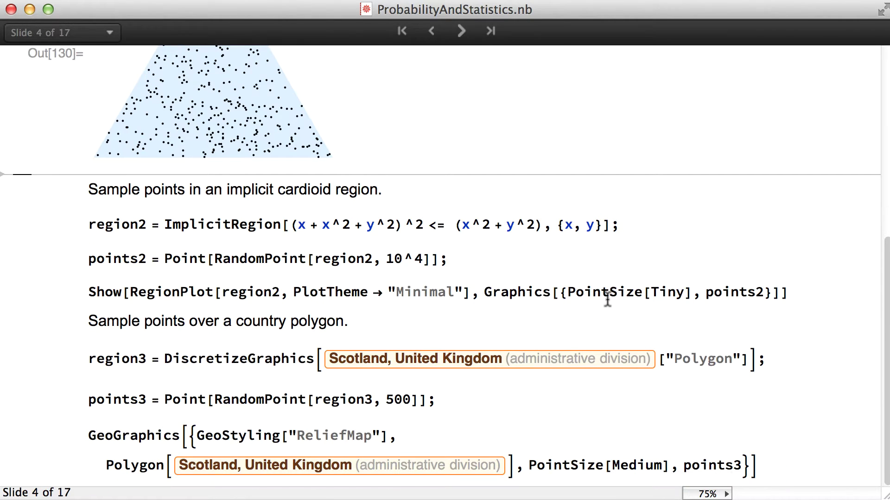
Define the implicit cardioid region and sample random points inside it
click(275, 227)
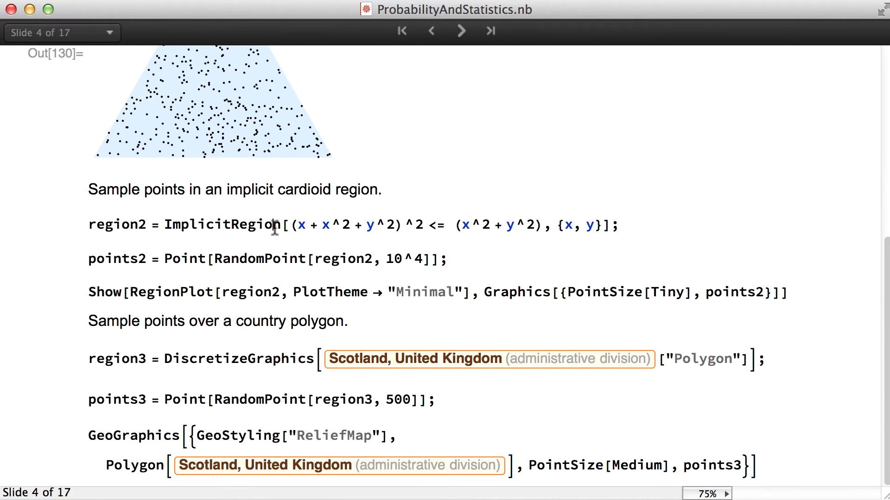
key(shift+Return)
key(shift+Return)
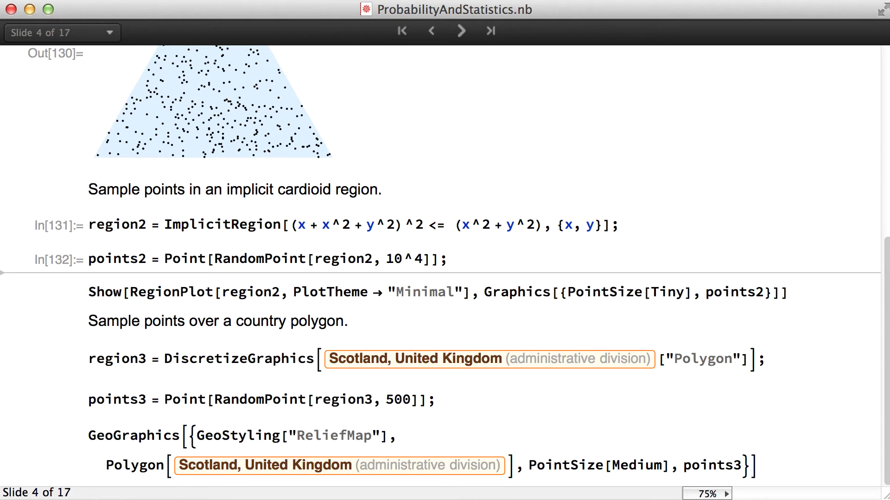
key(shift+Return)
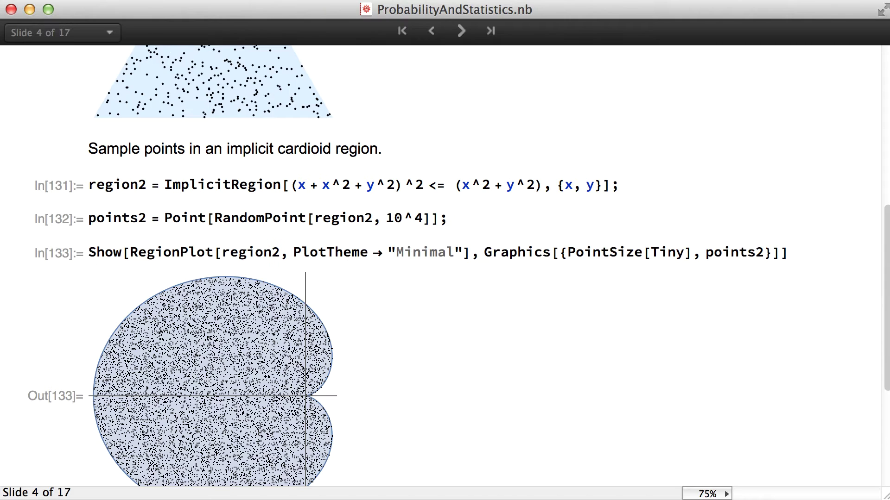
scroll(641, 280, down, 5)
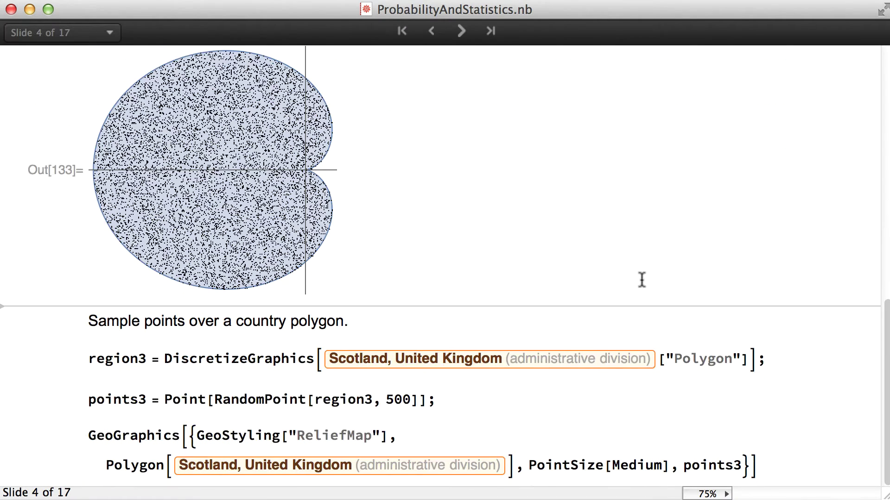
Plot 500 random points over Scotland on a relief map, then advance to slide 5
click(784, 361)
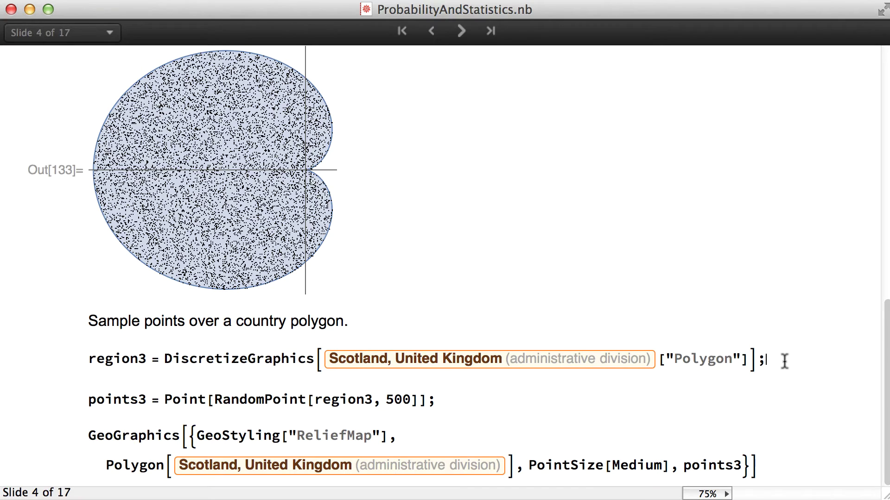
key(shift+Return)
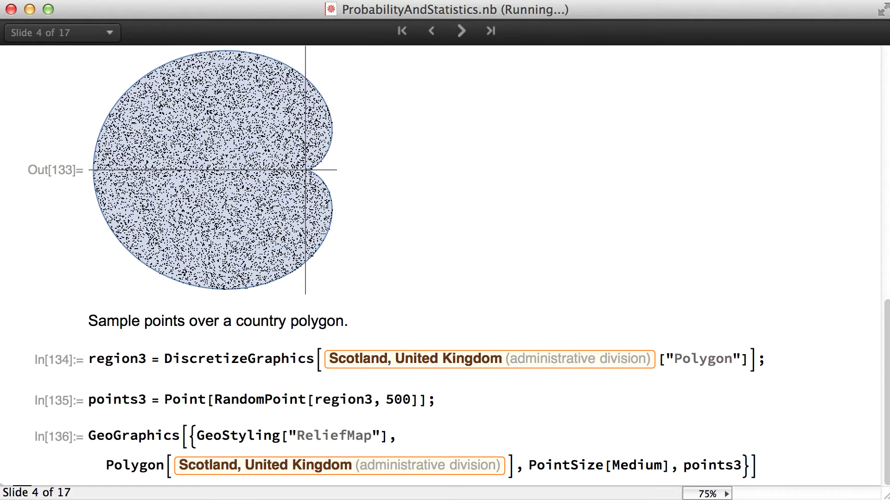
scroll(787, 350, down, 1)
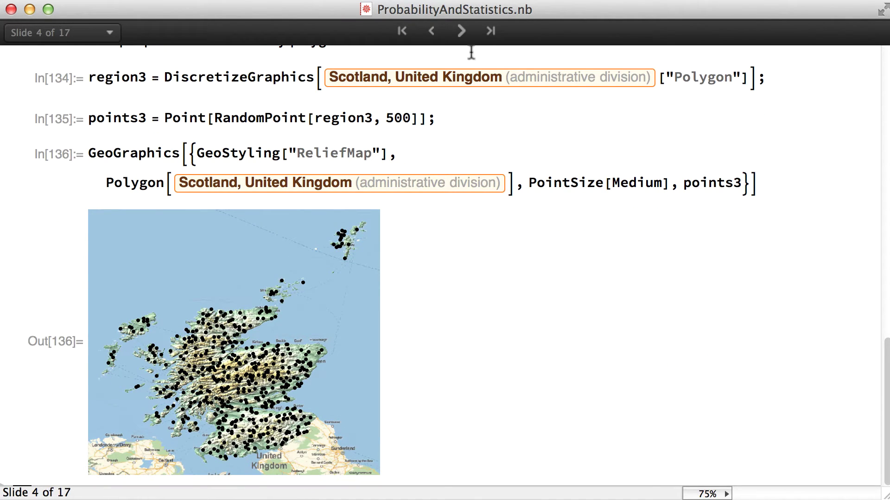
click(461, 31)
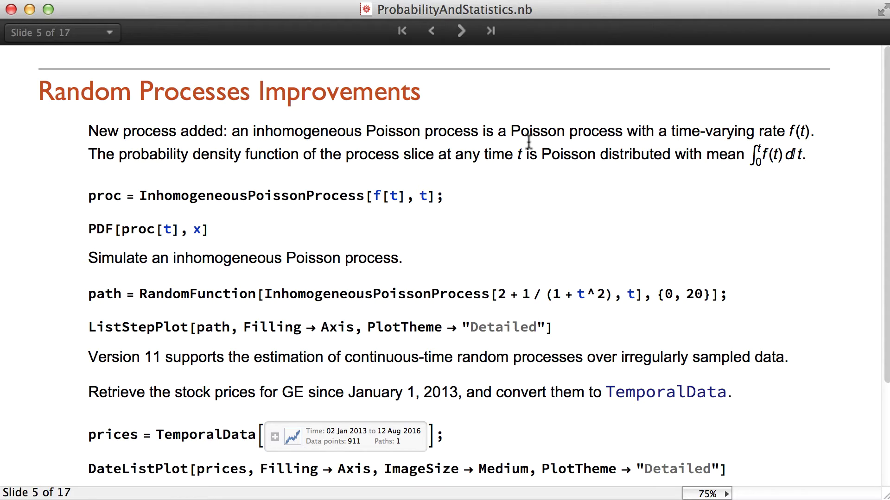
Define the process, compute its PDF, and simulate and step-plot an inhomogeneous Poisson path
click(469, 193)
key(shift+Return)
key(shift+Return)
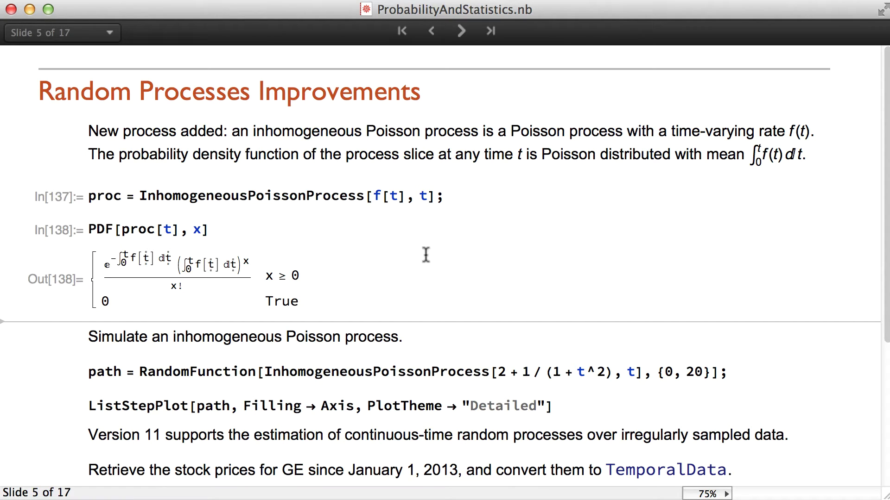
click(399, 367)
key(shift+Return)
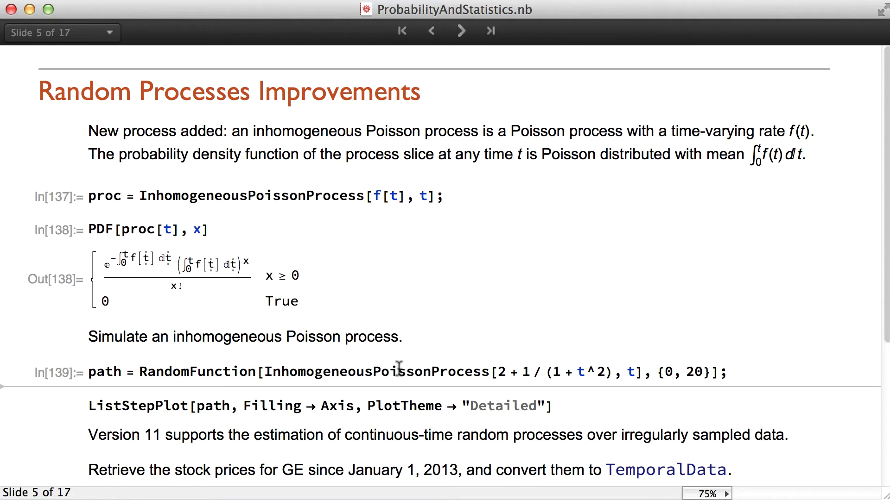
key(shift+Return)
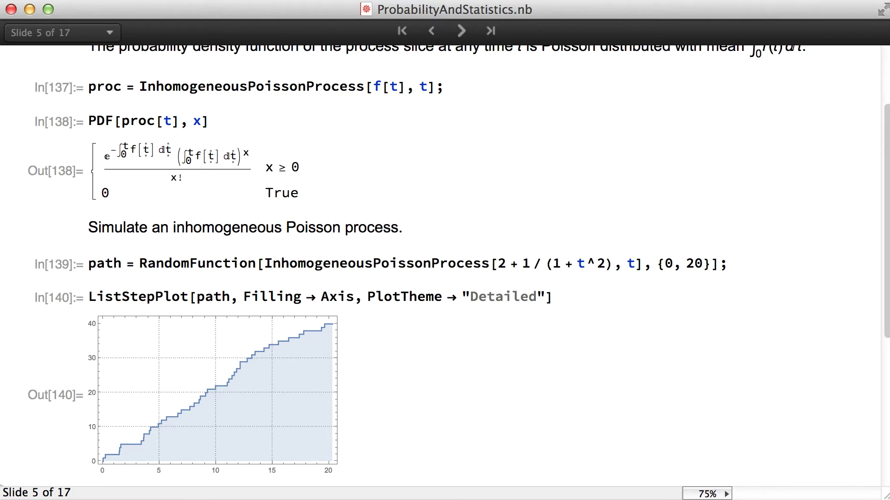
scroll(493, 381, down, 10)
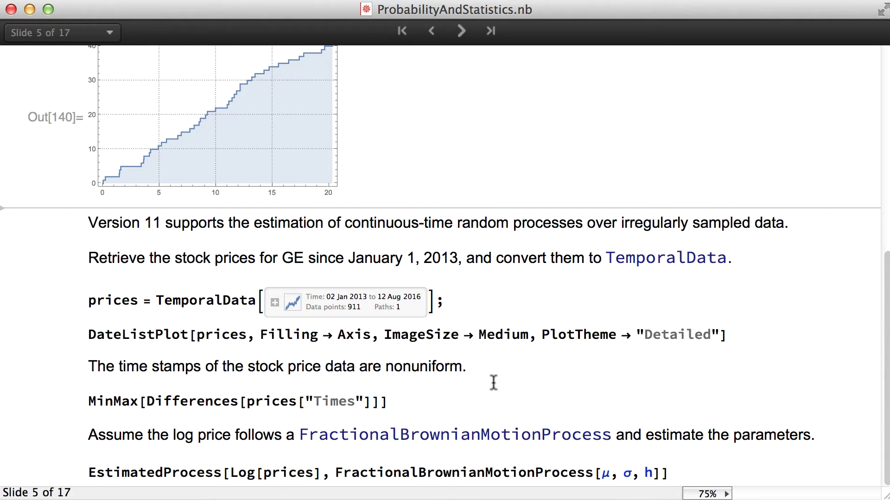
Plot the GE stock prices over time and find time-step range {86400, 345600}
click(480, 297)
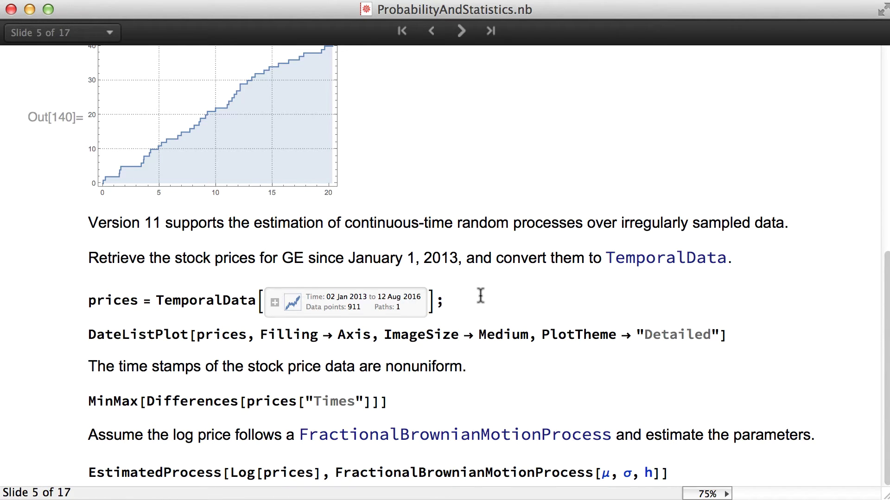
key(shift+Return)
scroll(480, 296, down, 5)
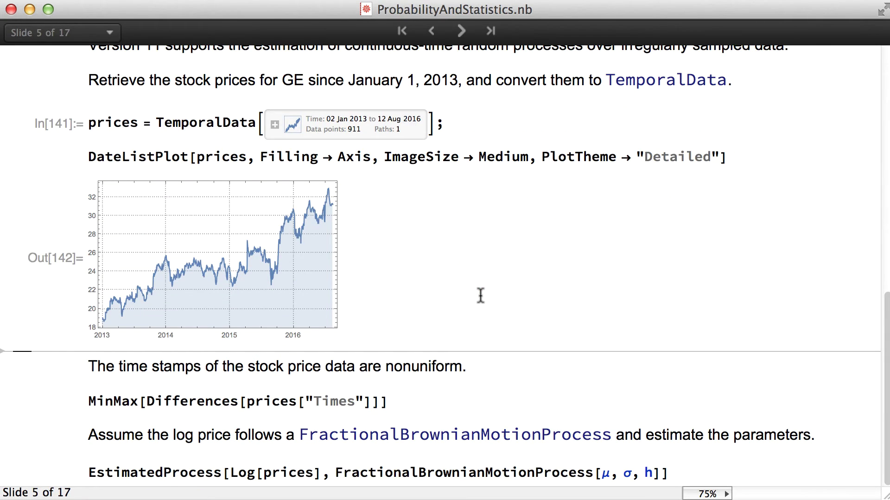
click(417, 396)
key(shift+Return)
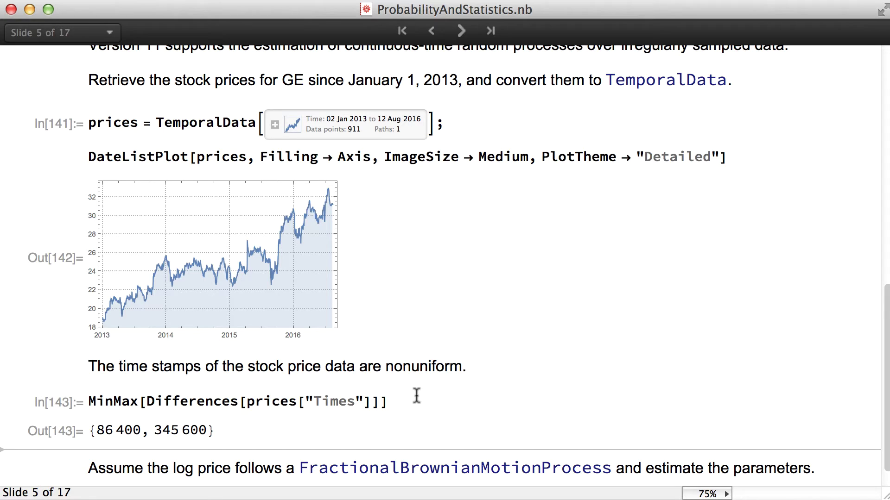
Estimate the FractionalBrownianMotionProcess parameters, then advance to slide 6
scroll(510, 408, down, 1)
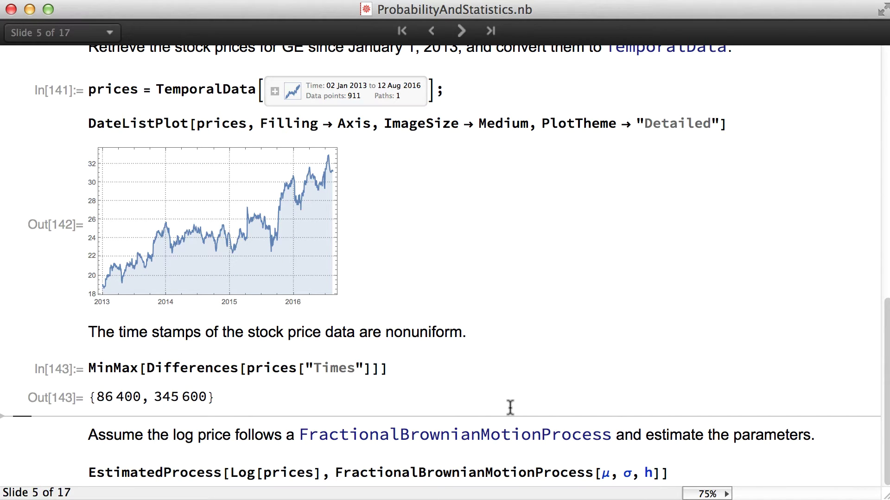
click(703, 471)
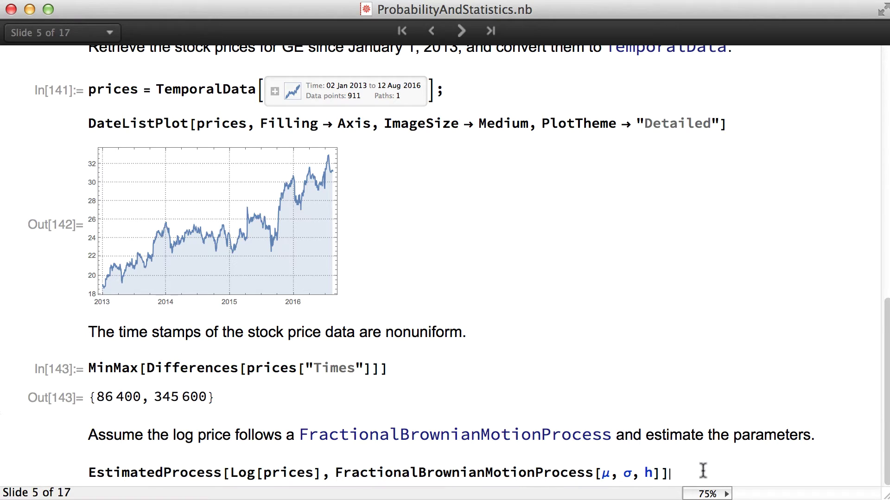
key(shift+Return)
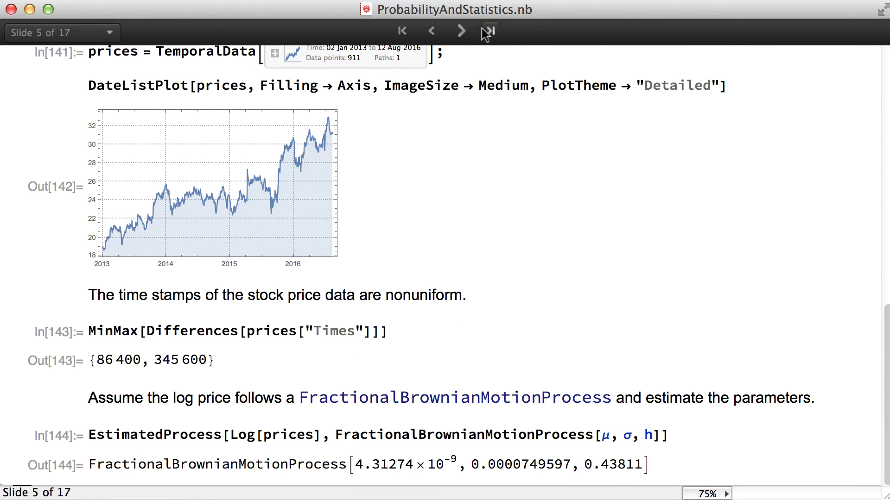
click(461, 31)
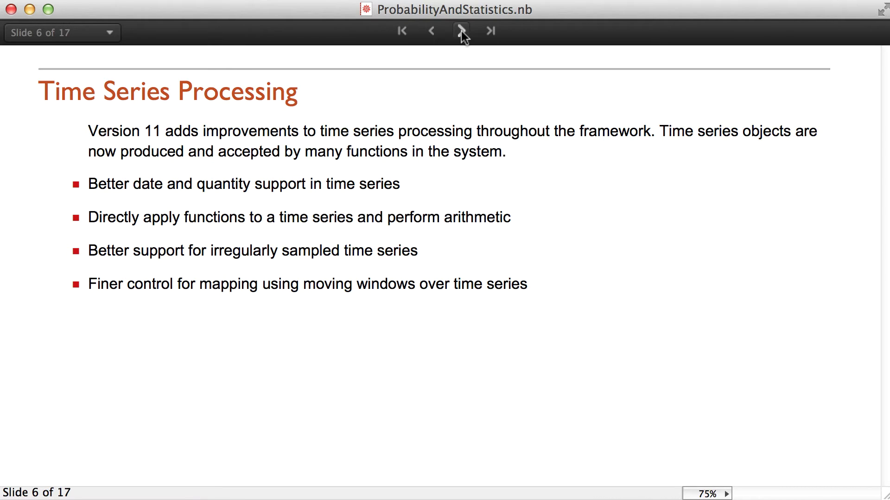
Advance from the Time Series Processing slide to slide 7, Direct Arithmetic
click(460, 32)
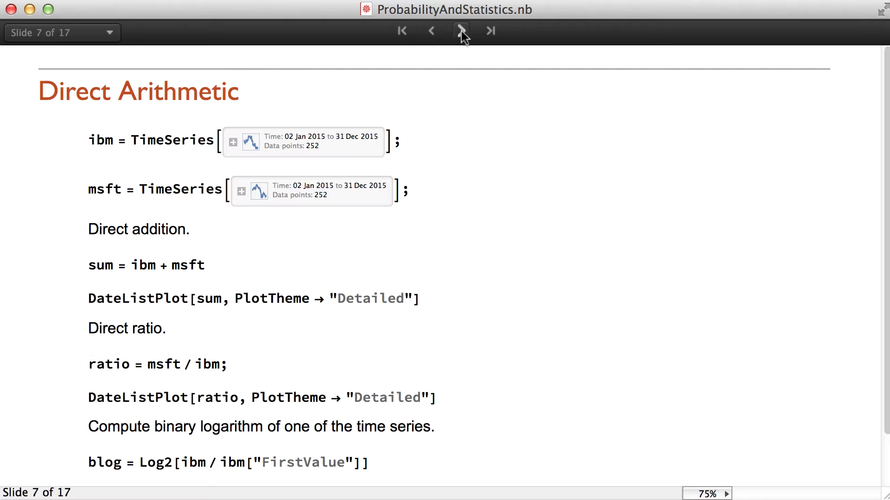
Define the ibm and msft TimeSeries and compute their sum
click(418, 138)
key(shift+Return)
key(shift+Return)
key(Down)
key(Down)
key(shift+Return)
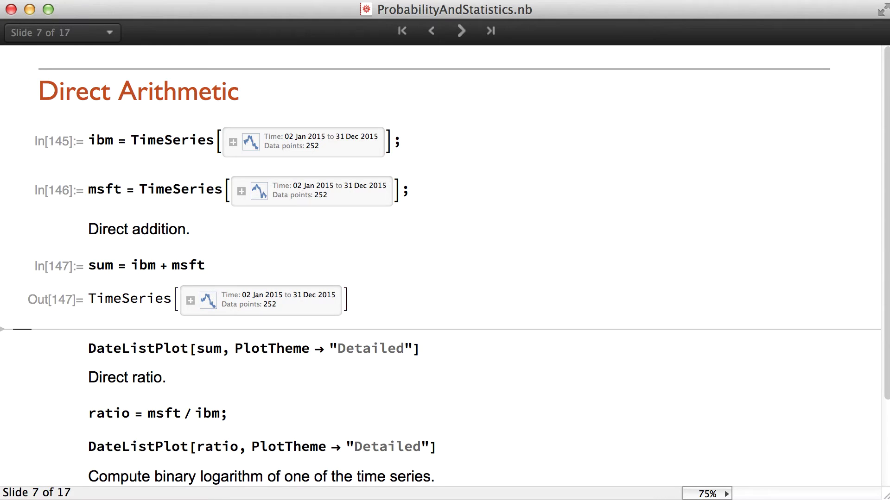
click(421, 351)
Plot the summed series and compute and plot the msft / ibm ratio
key(shift+Return)
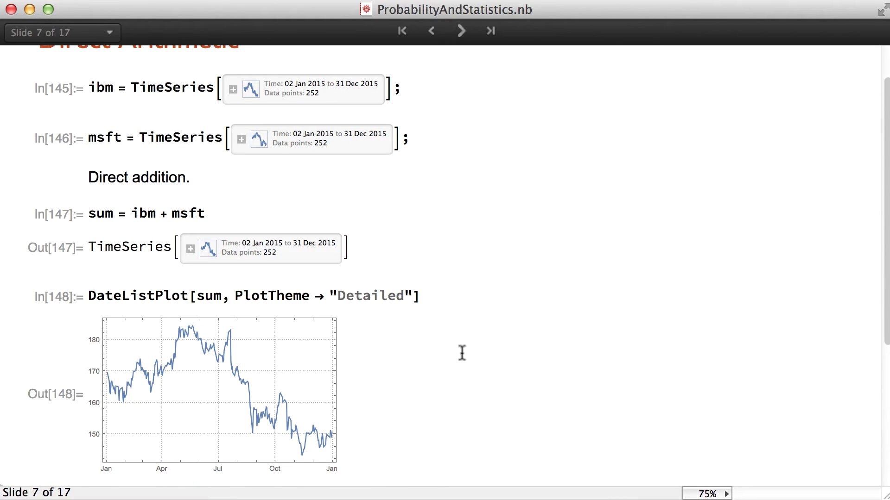
scroll(470, 353, down, 10)
click(232, 302)
key(shift+Return)
key(Down)
key(shift+Return)
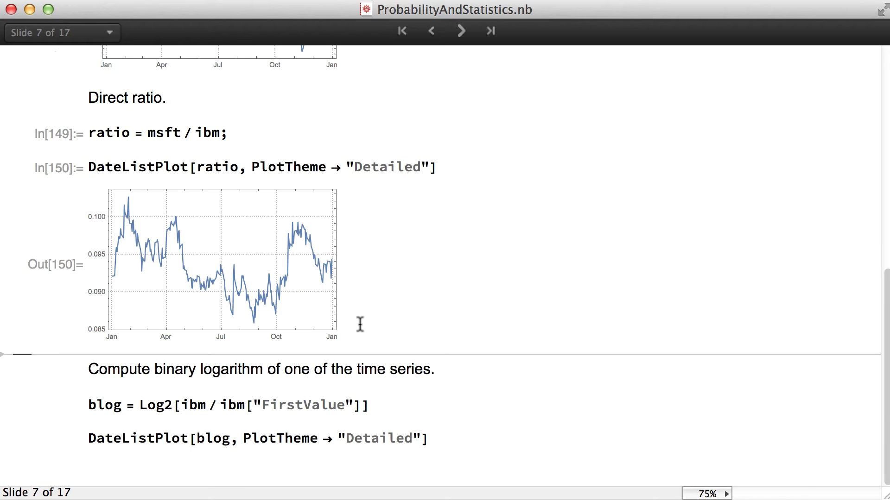
Compute and plot the Log2 binary-logarithm series, then advance to slide 8
click(383, 407)
key(shift+Return)
key(Down)
key(shift+Return)
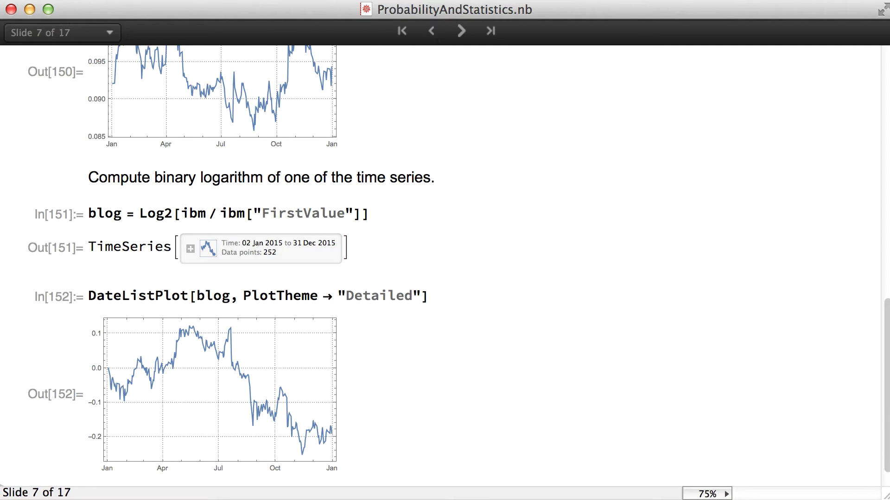
click(462, 30)
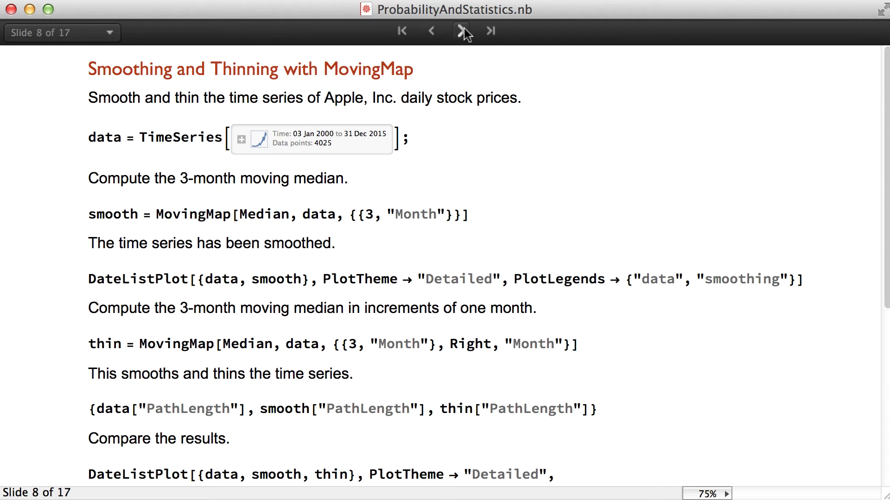
Load the Apple price series, smooth it with a 3-month moving median, and plot both
click(529, 134)
key(shift+Return)
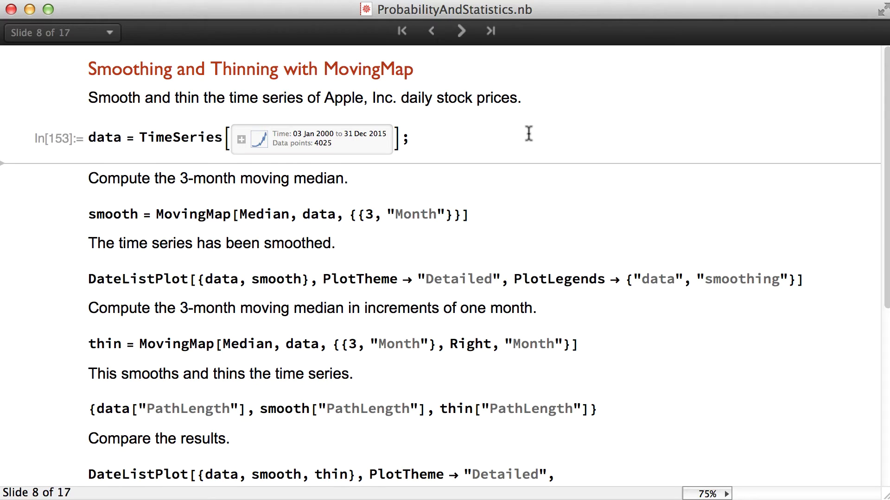
click(496, 214)
key(shift+Return)
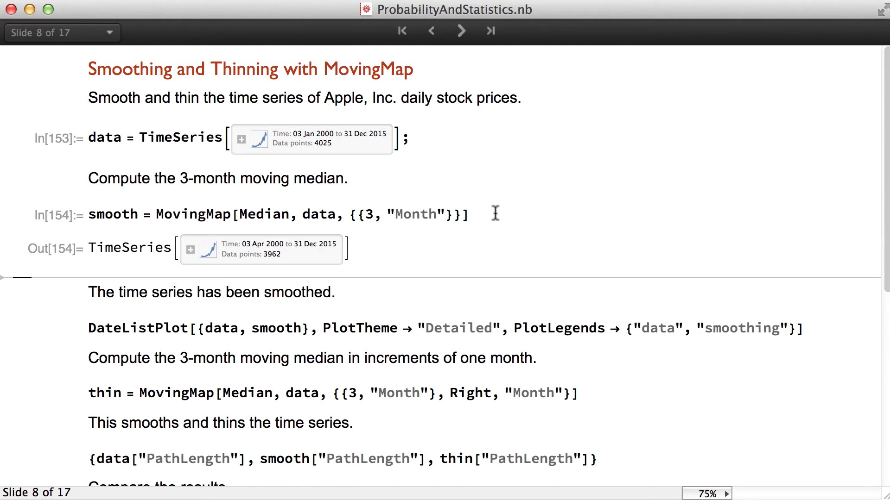
key(Down)
key(Down)
key(shift+Return)
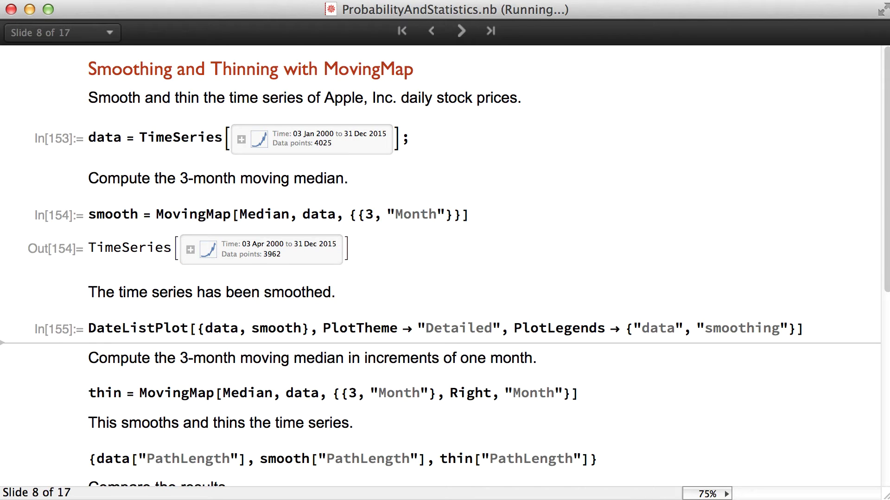
scroll(675, 318, down, 10)
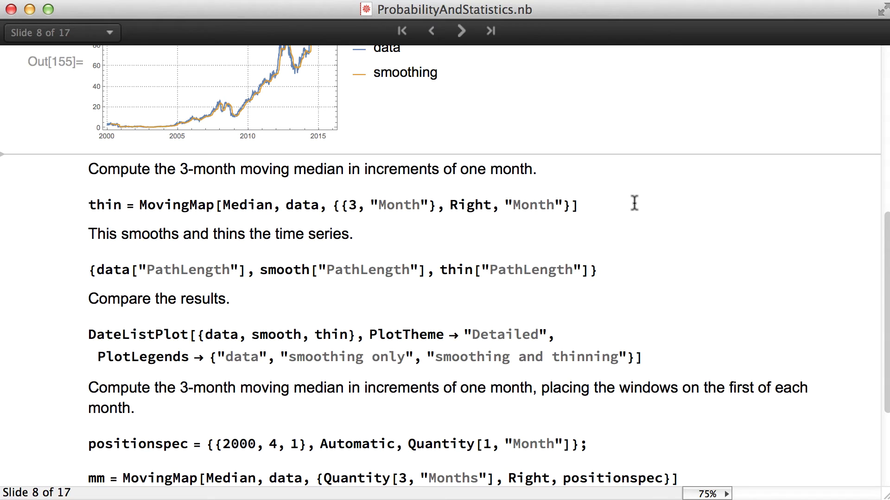
Thin the smoothed series to 189 points and compare path lengths {4025, 3962, 189}
click(620, 203)
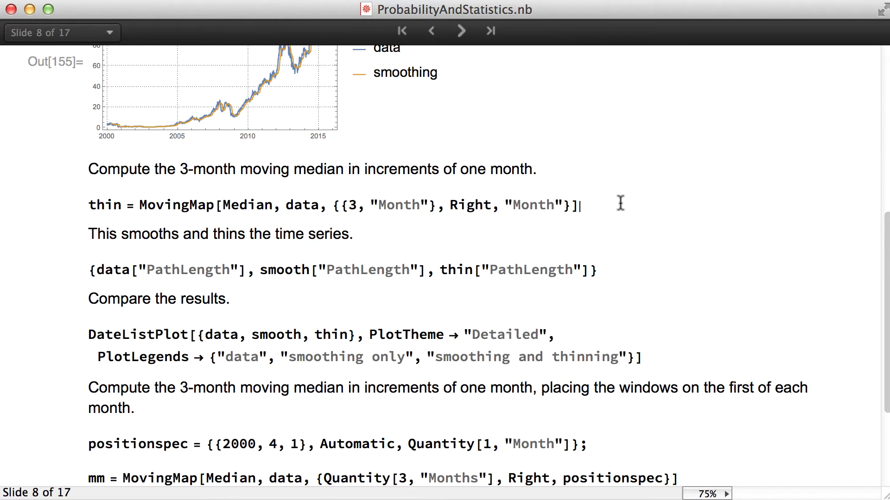
key(shift+Return)
click(375, 315)
key(shift+Return)
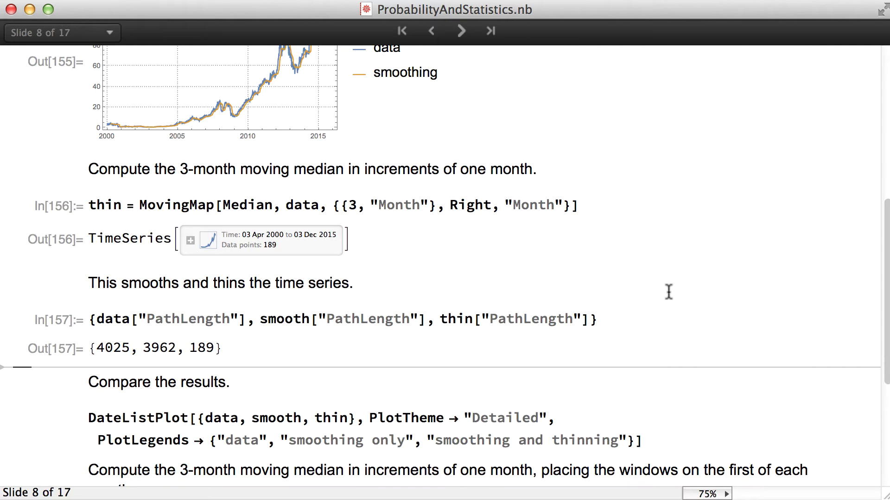
Plot the data, smooth and thin series together in one comparison chart
scroll(686, 319, down, 3)
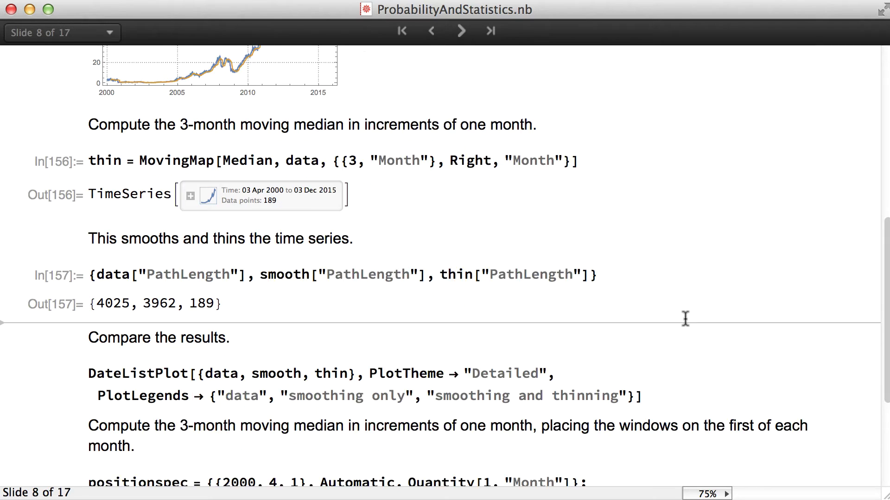
scroll(649, 312, down, 2)
click(638, 317)
key(shift+Return)
scroll(781, 344, down, 12)
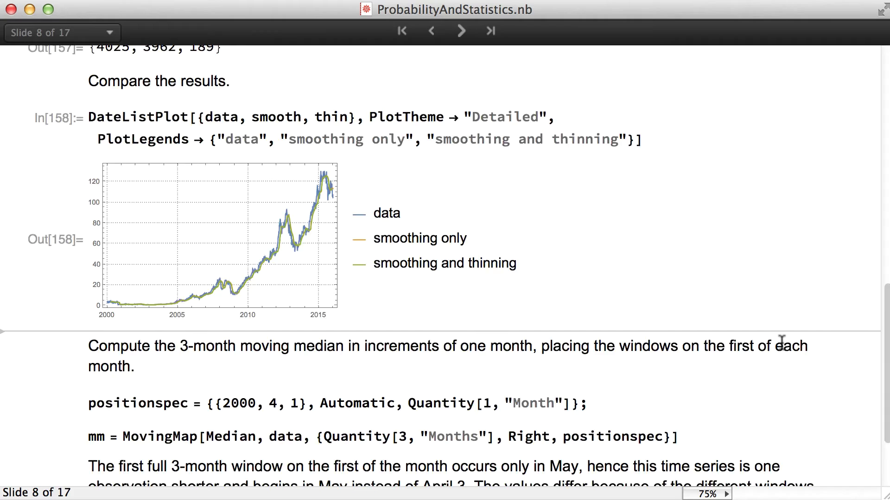
scroll(708, 341, down, 1)
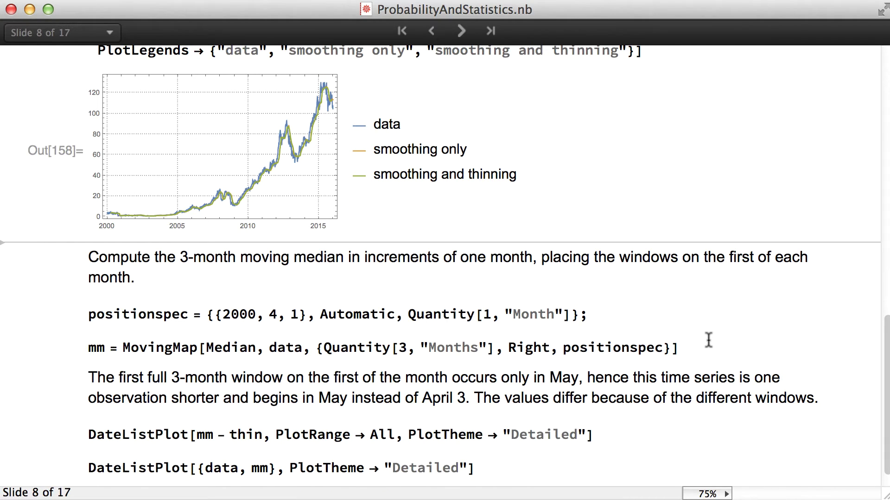
Define month-start positions and compute moving median mm, 188 points from 01 May 2000
click(607, 316)
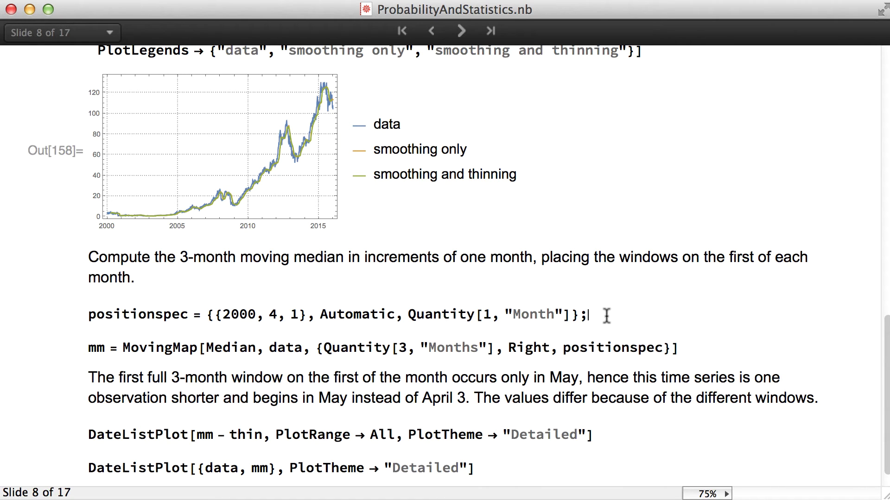
key(shift+Return)
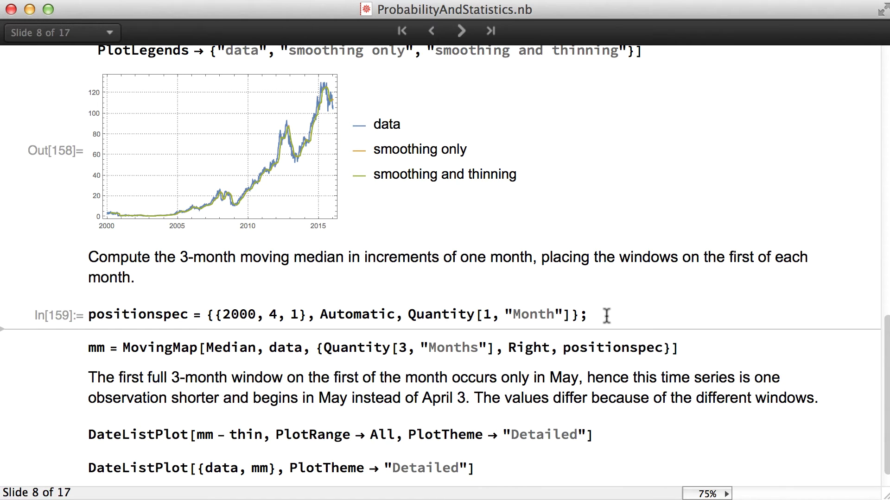
click(614, 347)
key(shift+Return)
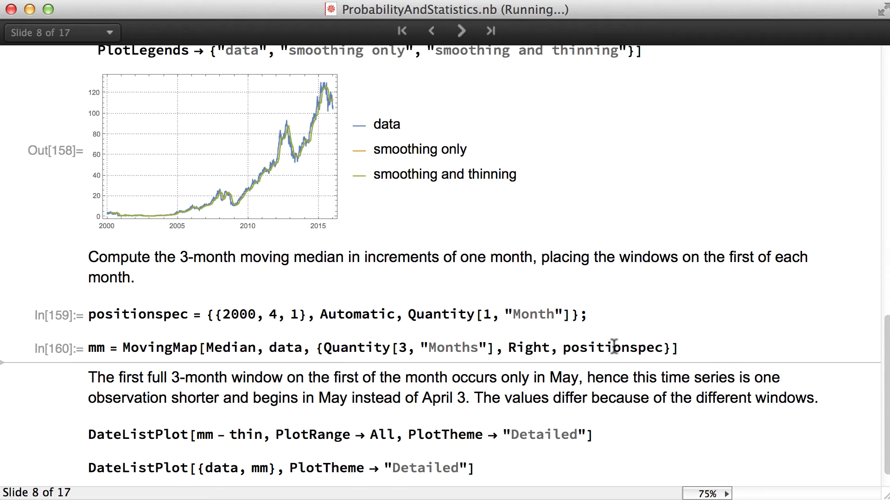
scroll(723, 363, down, 3)
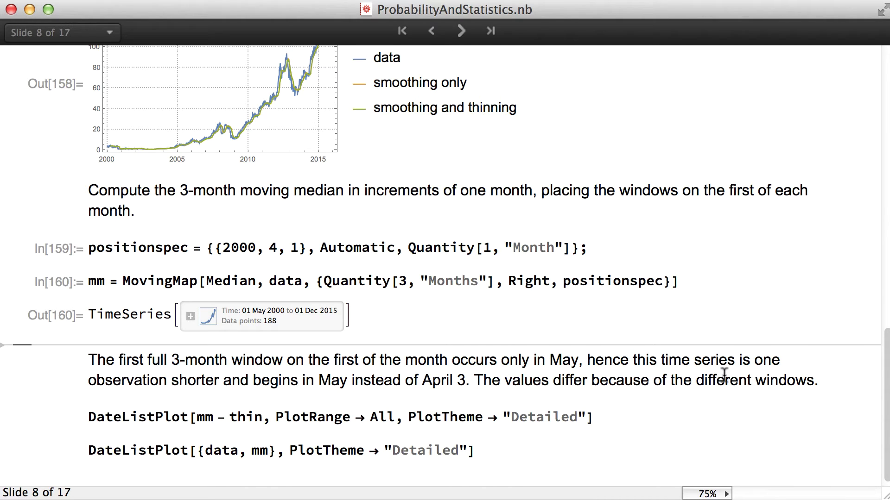
scroll(725, 368, down, 1)
Plot mm minus thin and the data against mm, then advance to slide 9
click(628, 403)
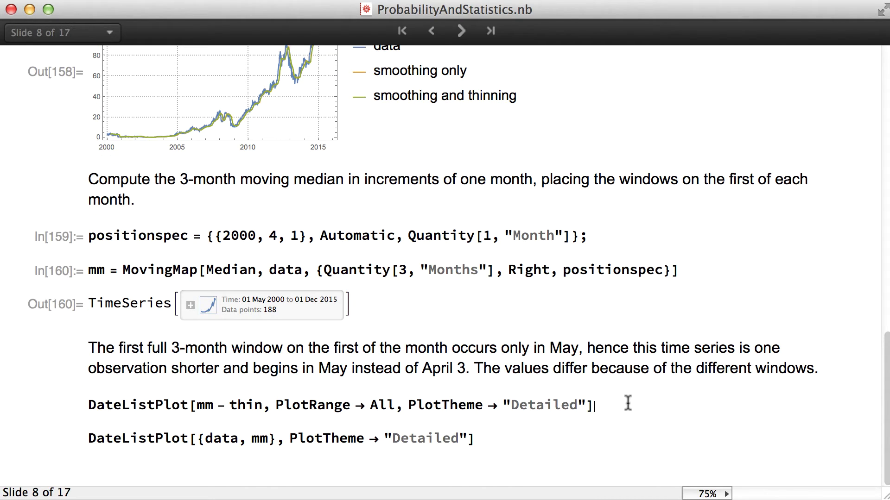
key(shift+Return)
scroll(628, 403, down, 2)
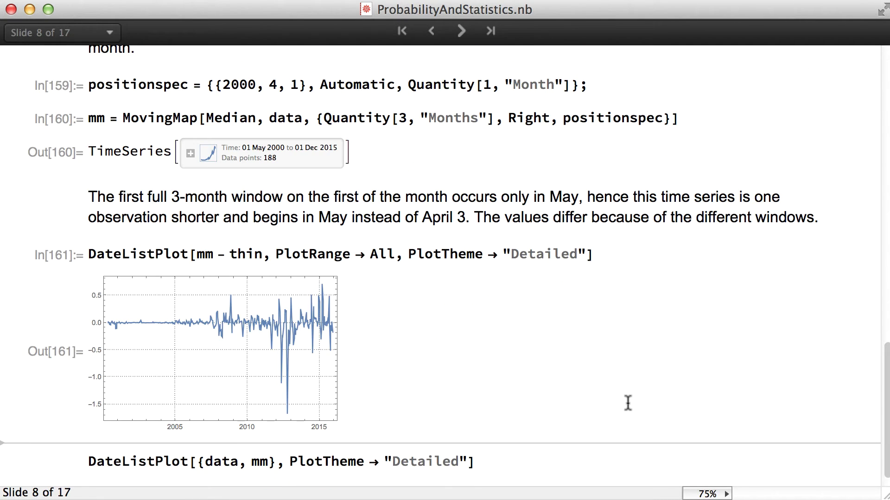
scroll(627, 403, down, 1)
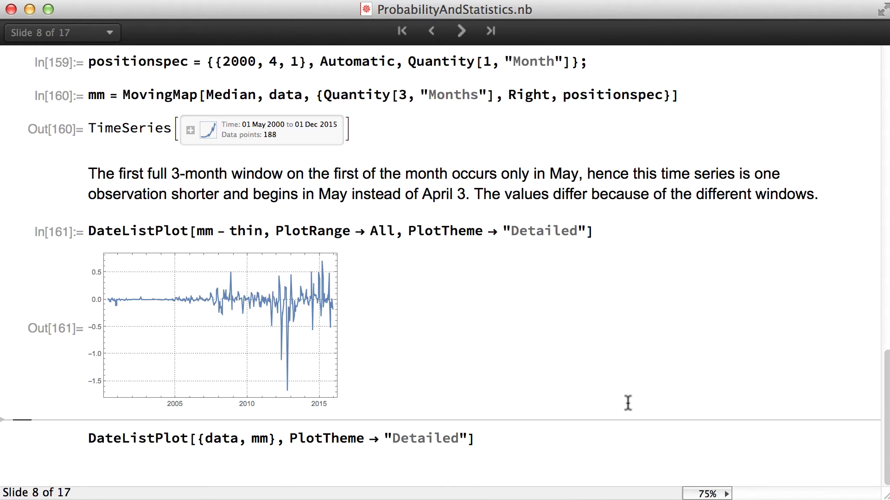
click(483, 434)
key(shift+Return)
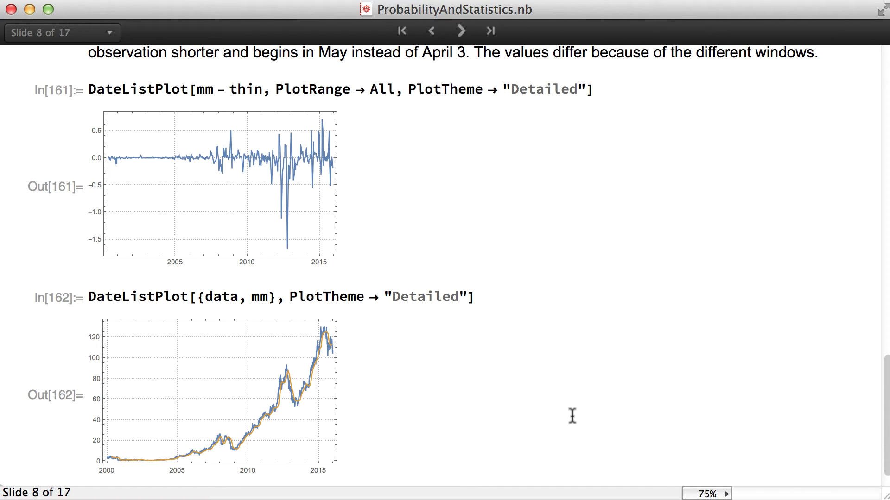
click(461, 31)
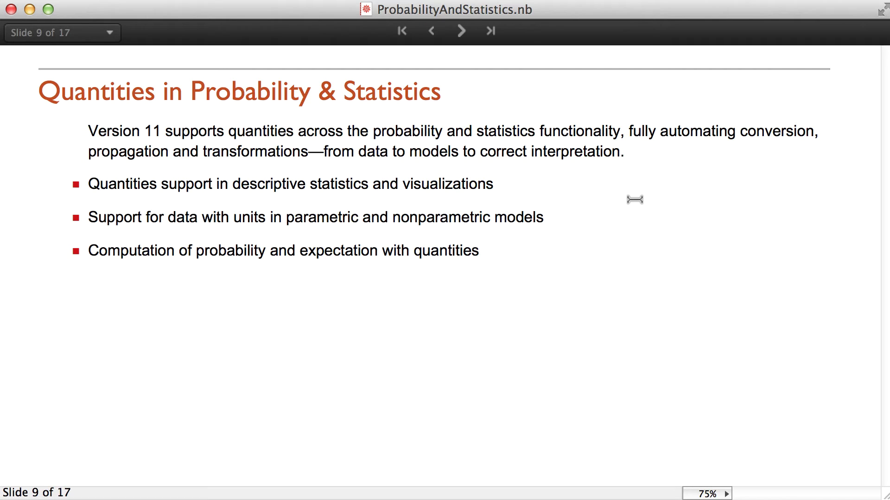
Move past slide 9 to slide 10, Quantity Distribution
click(461, 31)
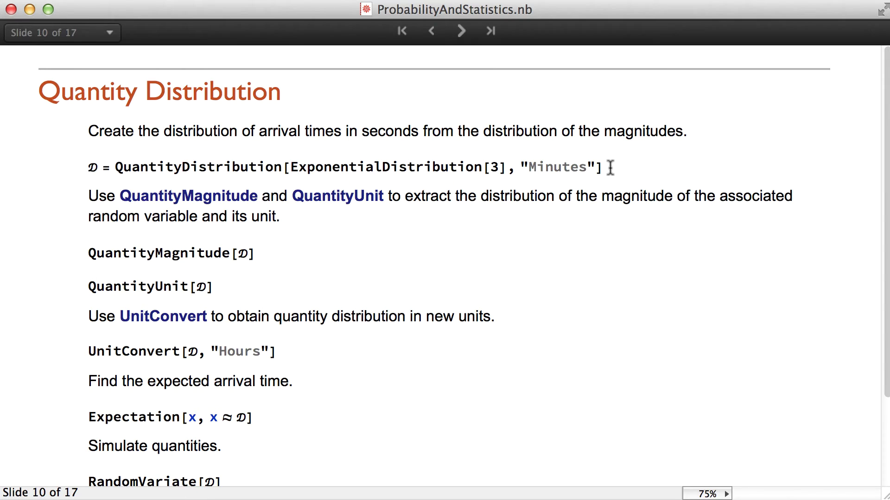
Evaluate the minute-based arrival distribution, its magnitude ExponentialDistribution[3], unit Minutes, and Hours conversion ExponentialDistribution[180]
key(shift+Return)
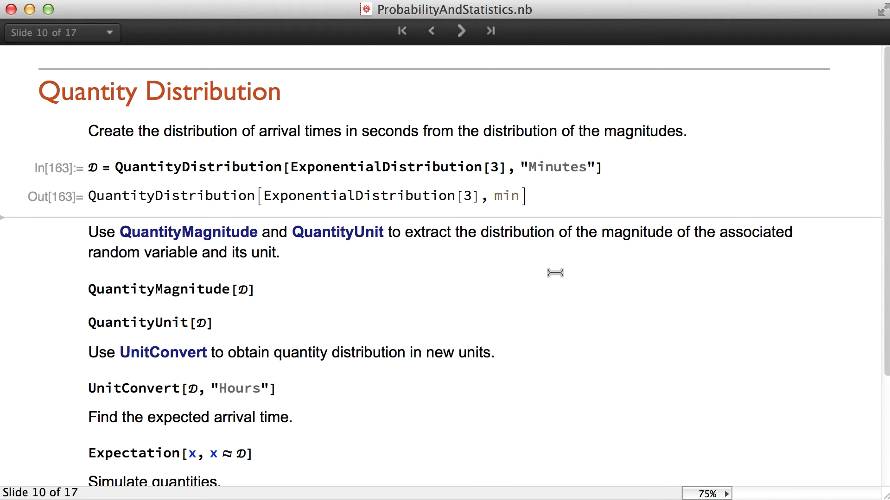
click(282, 293)
key(shift+Return)
key(shift+Return)
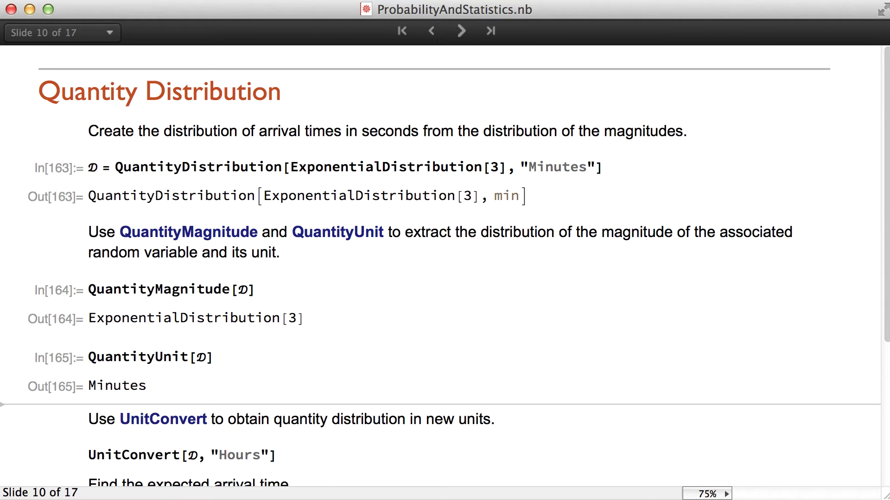
scroll(393, 320, down, 3)
click(322, 360)
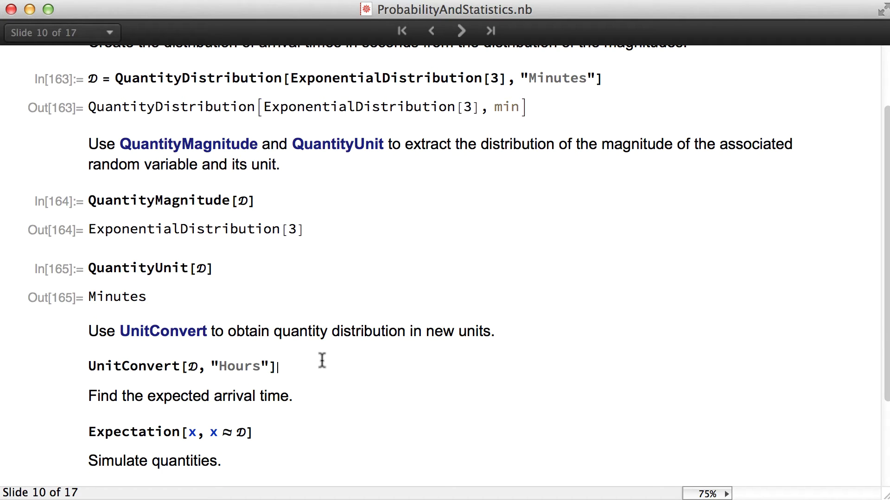
key(shift+Return)
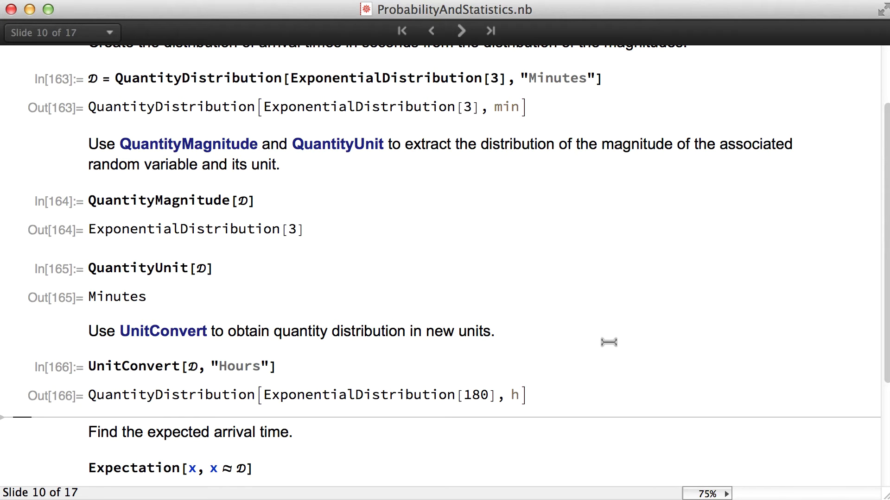
scroll(608, 343, down, 5)
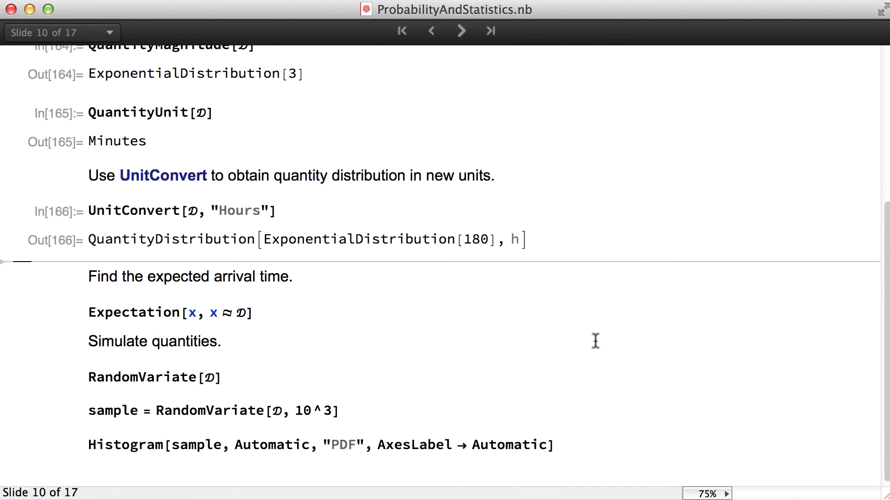
Compute the expected arrival time (1/3 min) and draw one random arrival time
click(273, 319)
key(shift+Return)
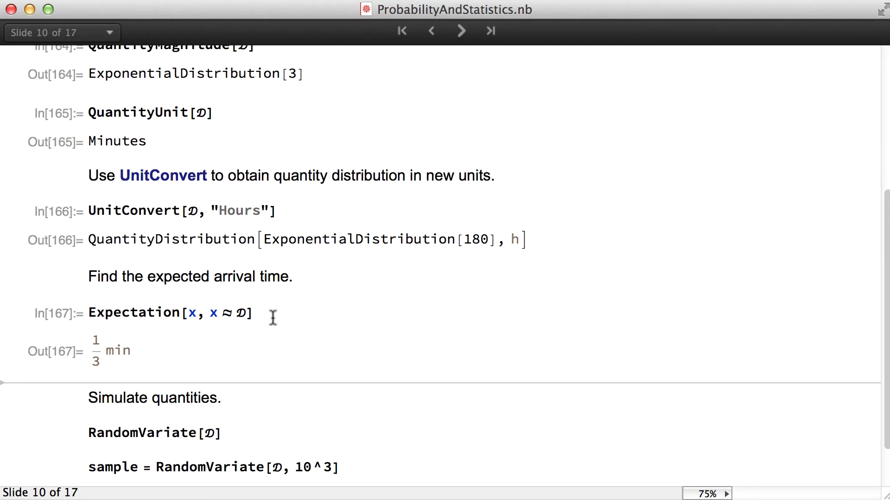
click(247, 427)
key(shift+Return)
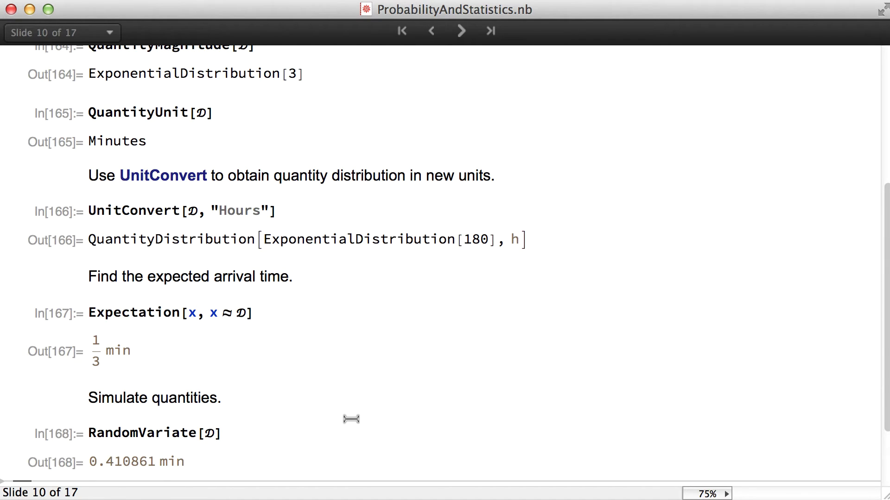
Simulate 1000 arrival times, plot their histogram, and advance to slide 11
scroll(352, 413, down, 3)
click(357, 408)
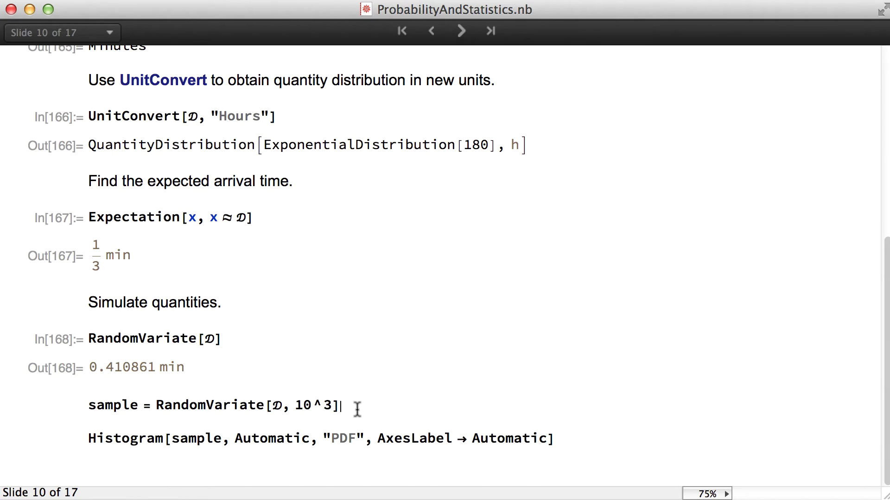
key(shift+Return)
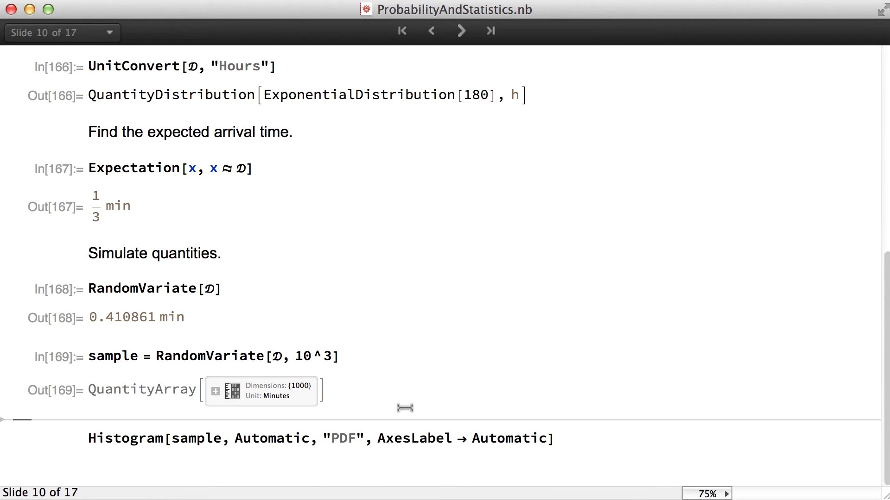
click(392, 438)
key(shift+Return)
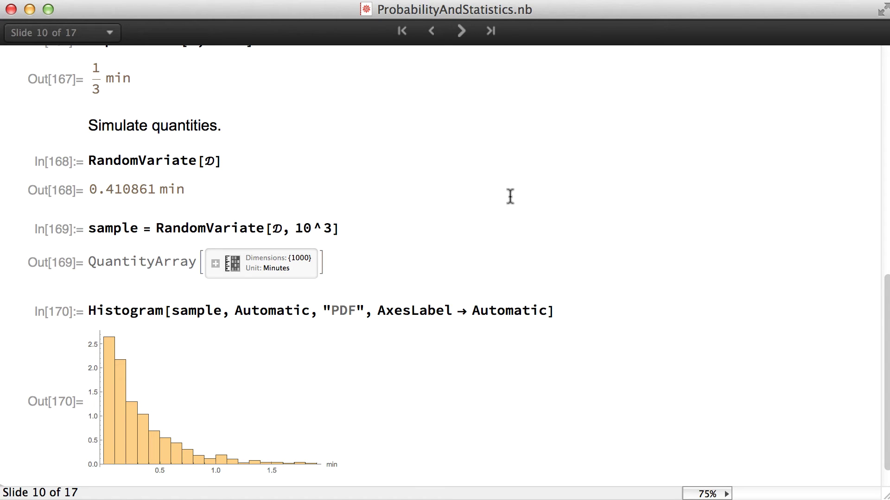
key(Page_Down)
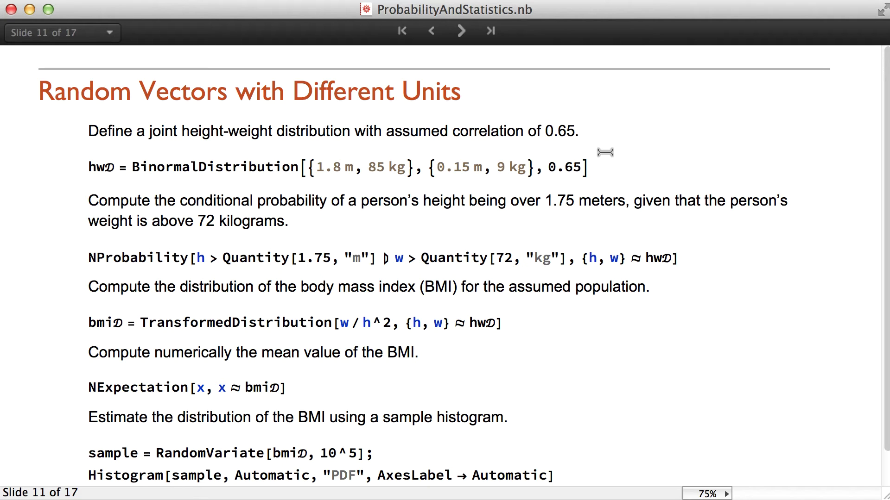
Define the binormal height-weight distribution and compute the conditional height probability 0.670656
click(609, 167)
key(shift+Return)
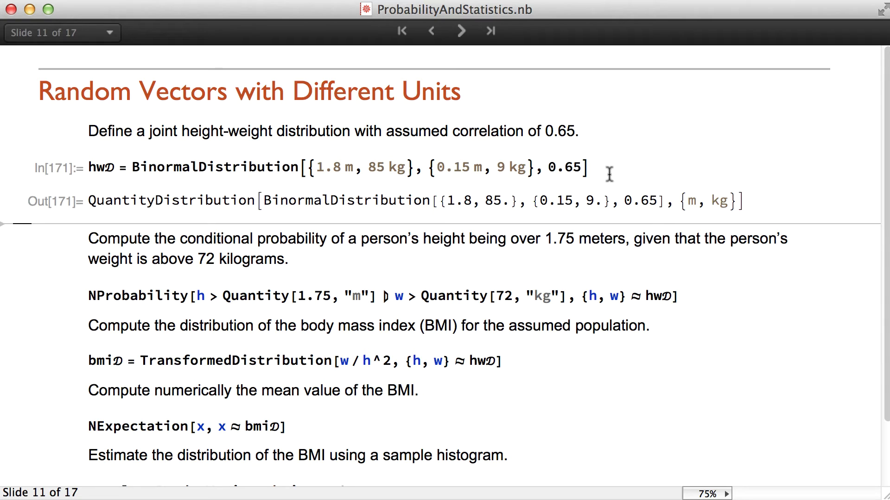
scroll(588, 273, down, 2)
click(705, 261)
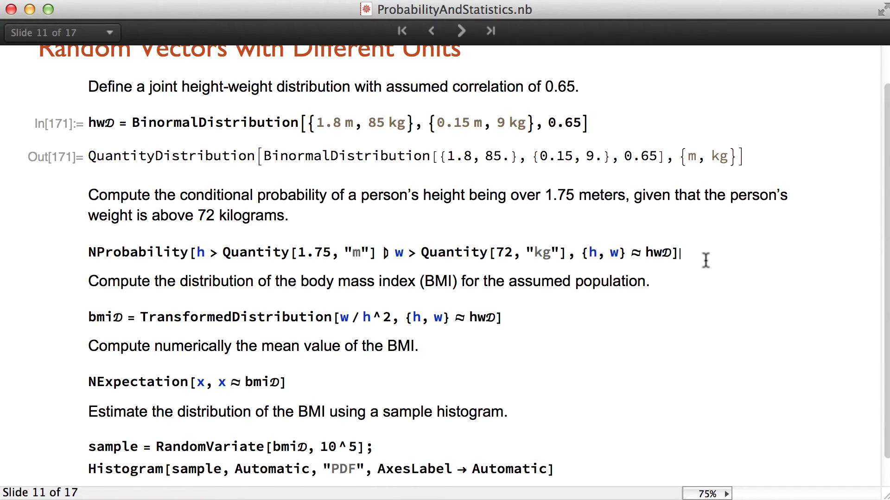
key(shift+Return)
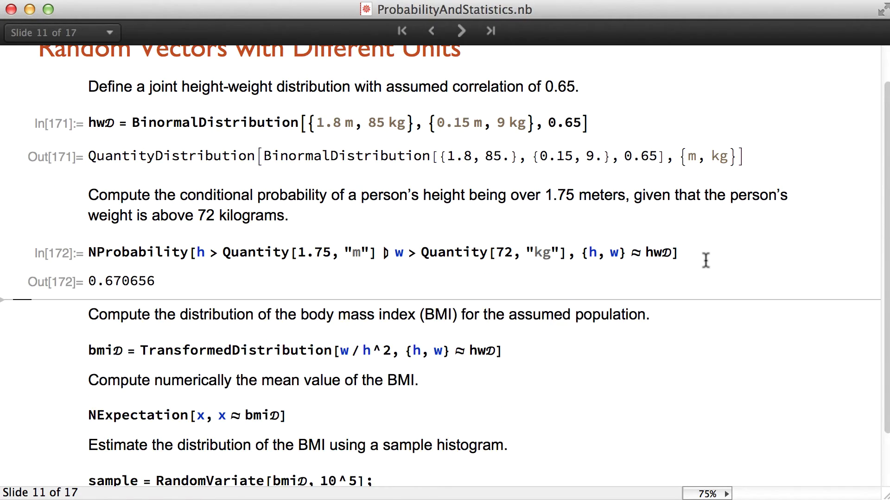
Define the BMI distribution, get mean BMI 26.4869 kg/m² and its histogram, then go to slide 12
scroll(578, 294, down, 3)
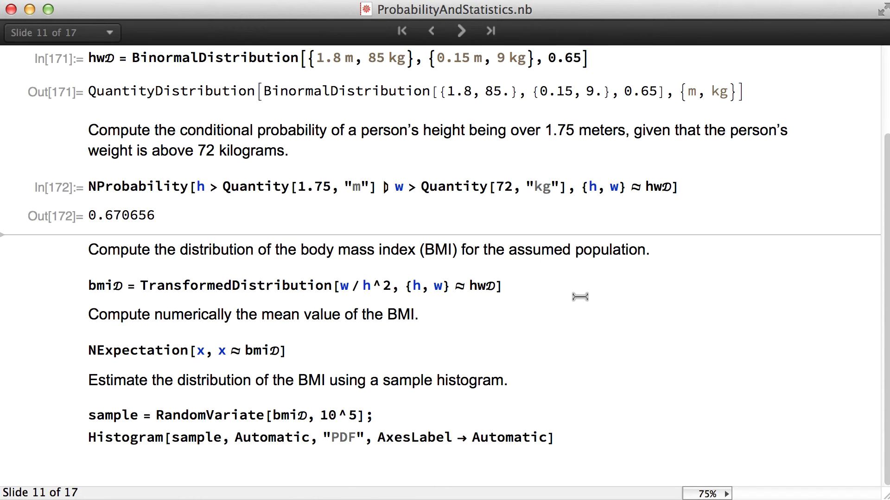
click(511, 283)
key(shift+Return)
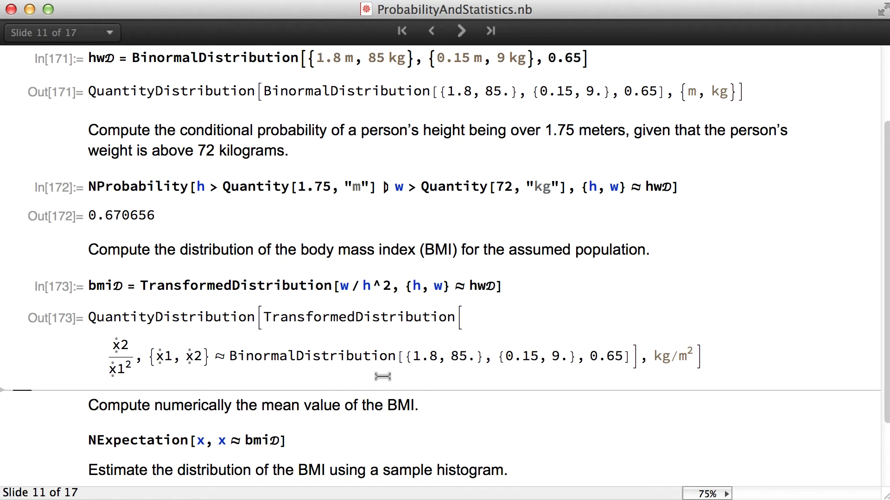
click(334, 439)
key(shift+Return)
scroll(334, 439, down, 3)
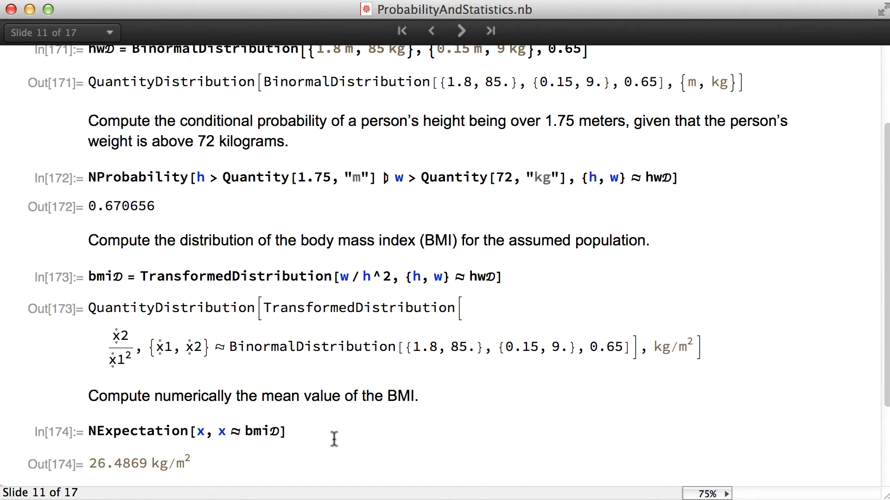
click(264, 426)
key(shift+Return)
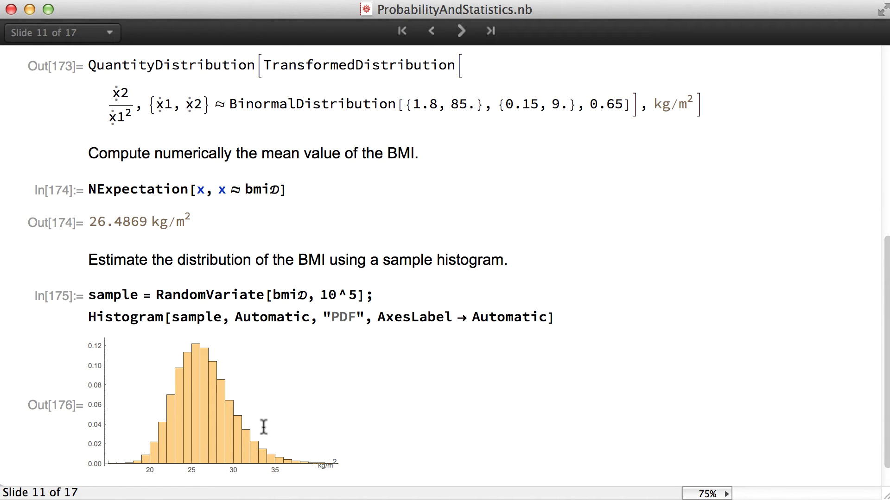
click(463, 34)
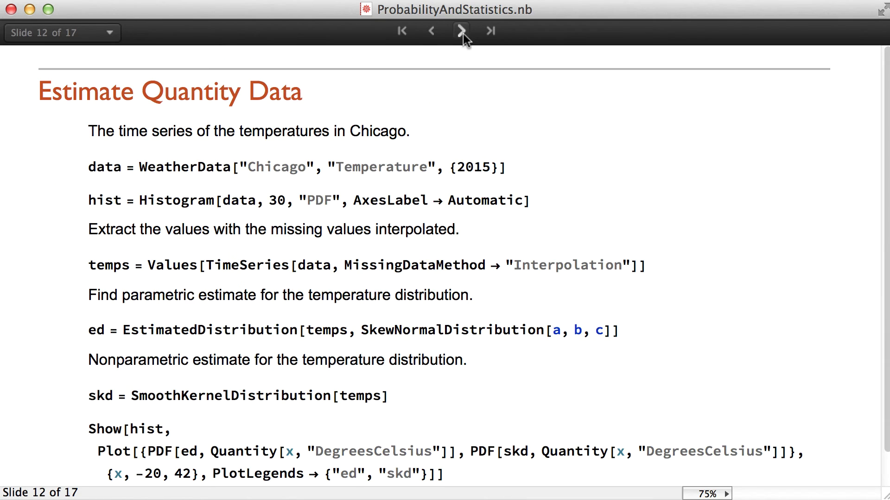
Fetch Chicago's 2015 temperatures, plot their histogram, and extract values with gaps interpolated
click(521, 166)
key(shift+Return)
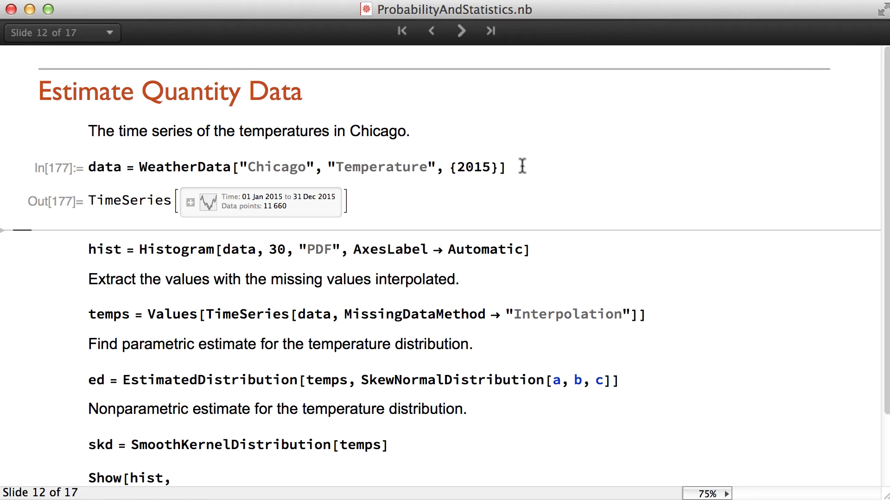
click(525, 246)
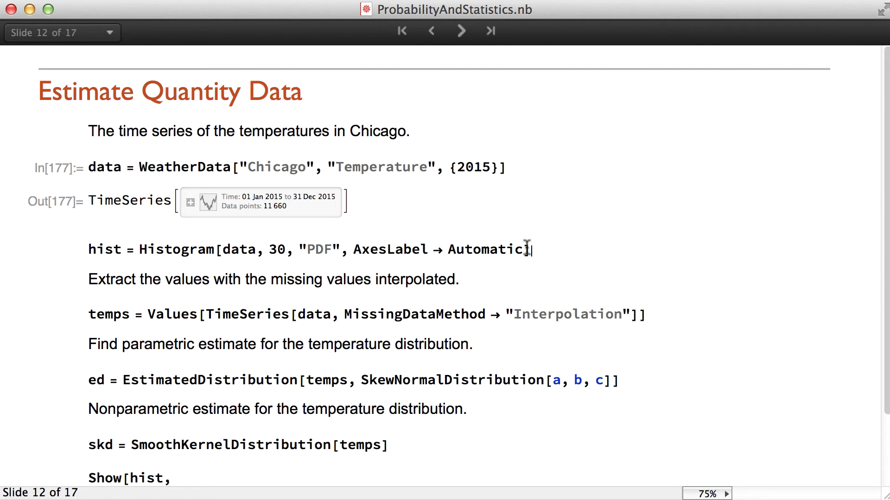
key(shift+Return)
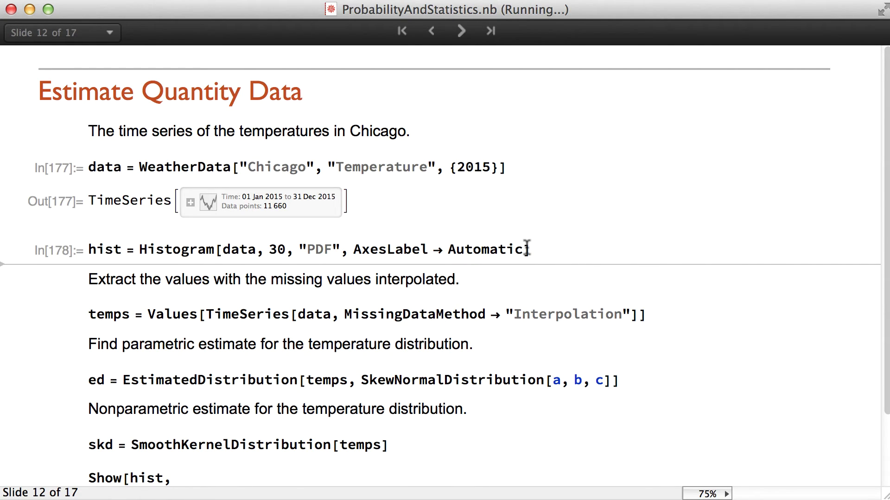
scroll(562, 383, down, 3)
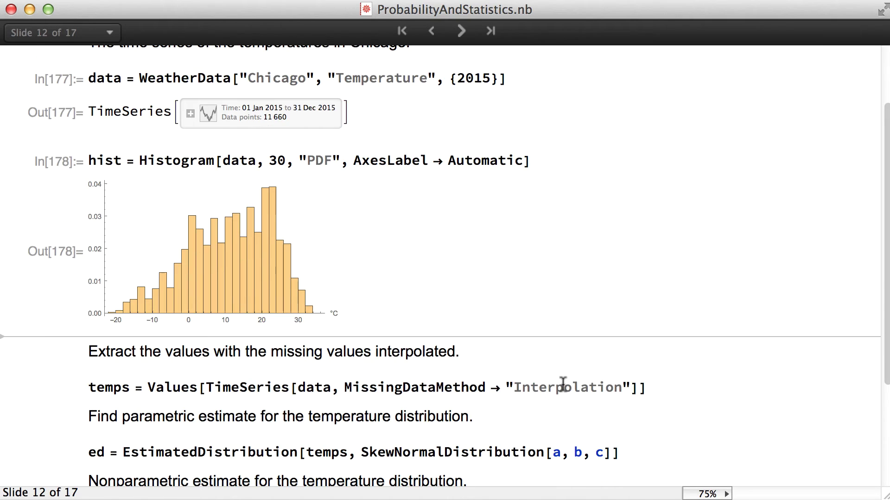
click(663, 395)
key(shift+Return)
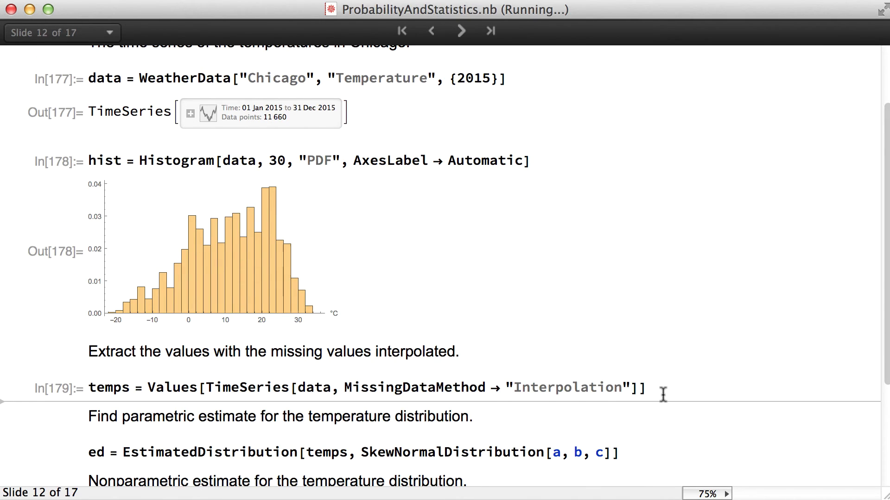
Fit skew-normal and kernel density estimates, overlay both on the histogram, and advance to slide 13
scroll(663, 395, down, 5)
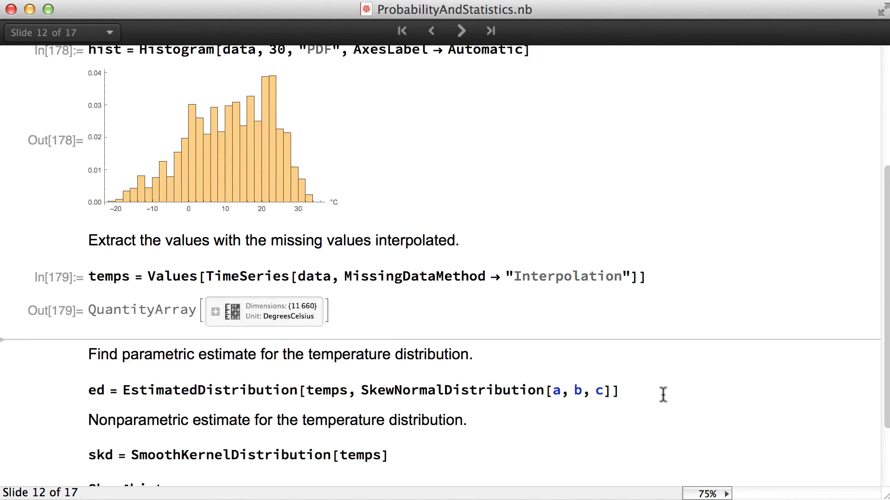
click(280, 366)
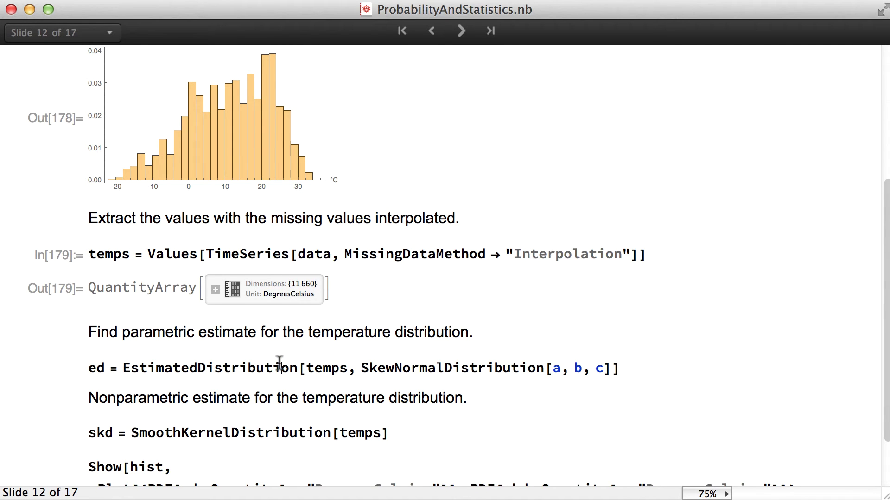
key(shift+Return)
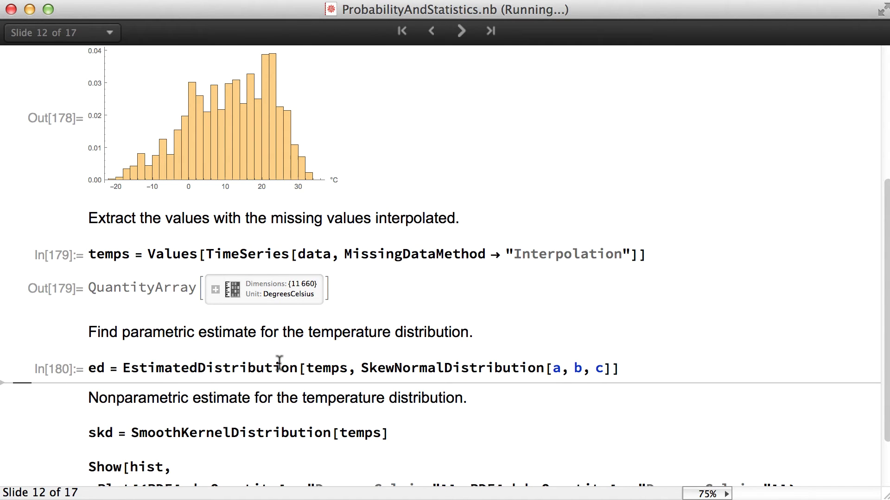
scroll(309, 366, down, 3)
click(267, 383)
key(shift+Return)
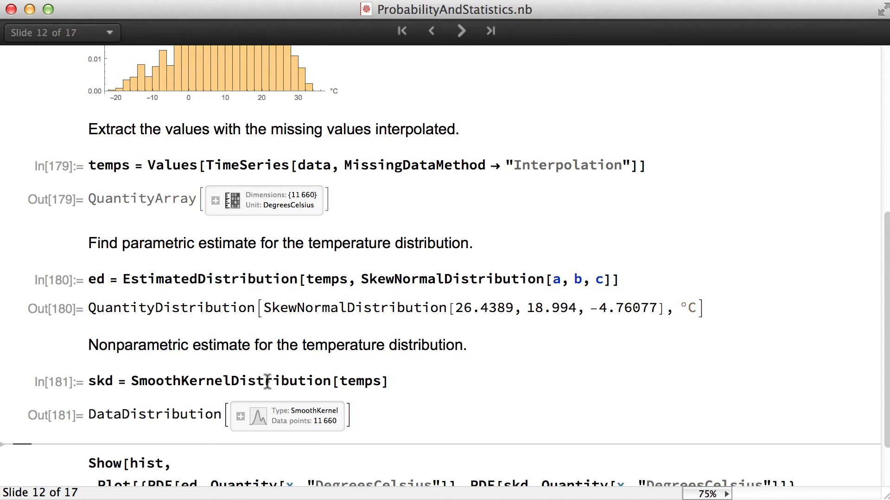
scroll(493, 427, down, 2)
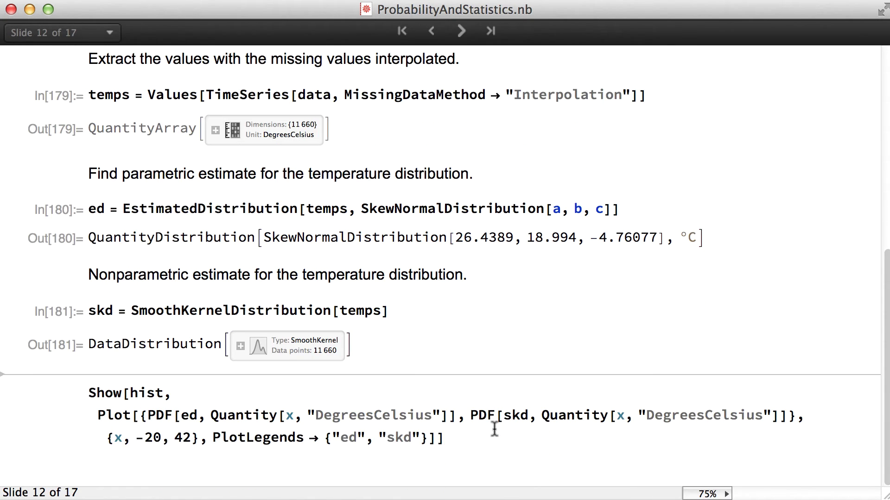
click(459, 402)
key(shift+Return)
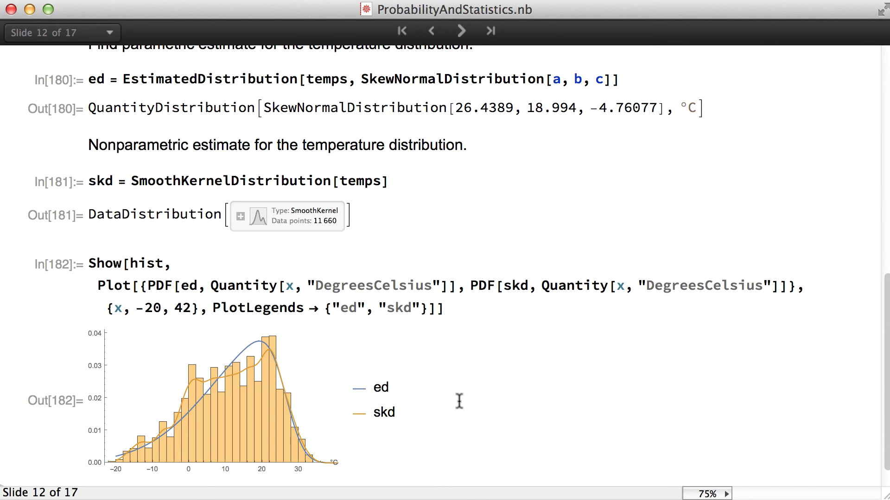
key(Page_Down)
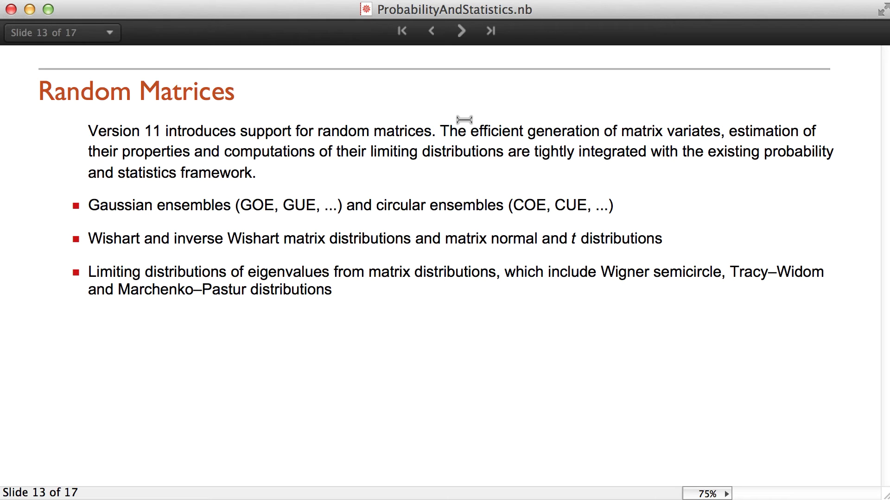
Move from the Random Matrices slide to slide 14 of 17
click(461, 31)
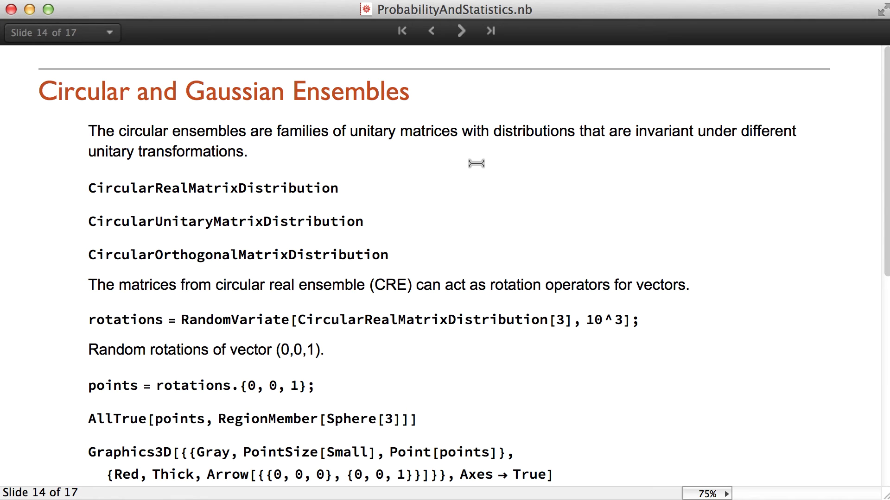
Generate 1000 random rotation matrices and the rotated points
scroll(475, 164, down, 3)
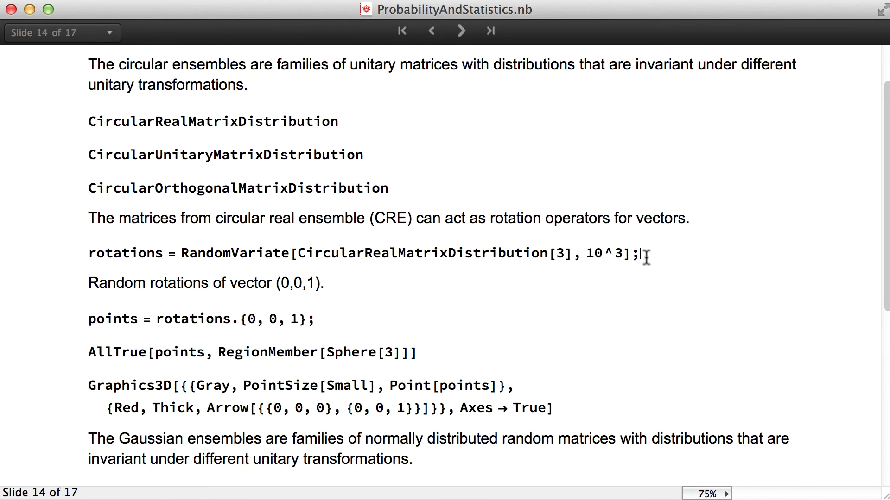
key(shift+Return)
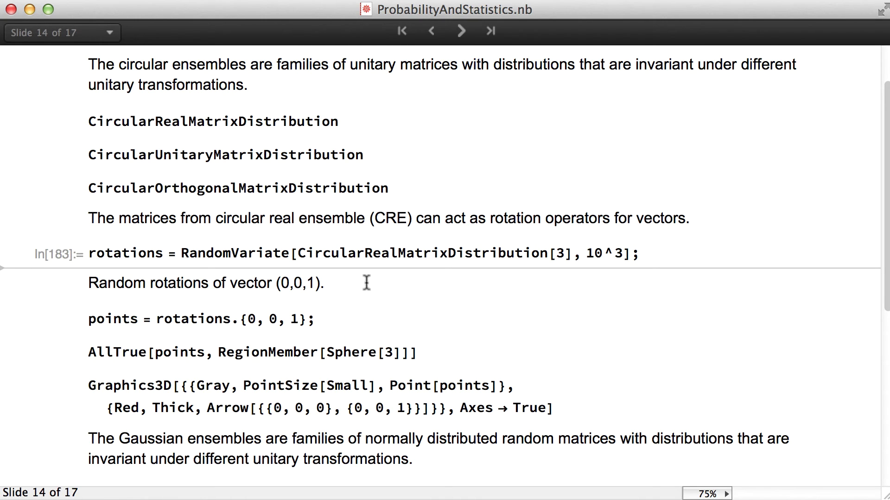
click(356, 320)
key(shift+Return)
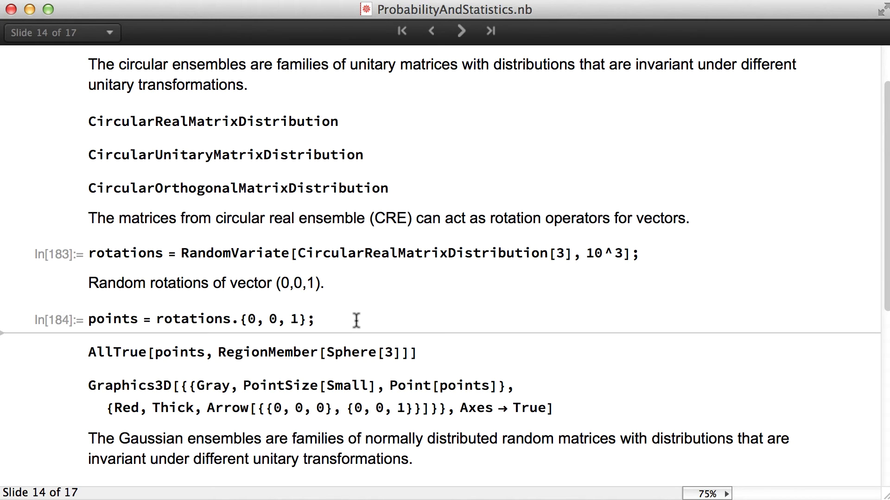
Confirm with AllTrue that all points lie on the sphere, then render their 3D plot
click(424, 350)
key(shift+Return)
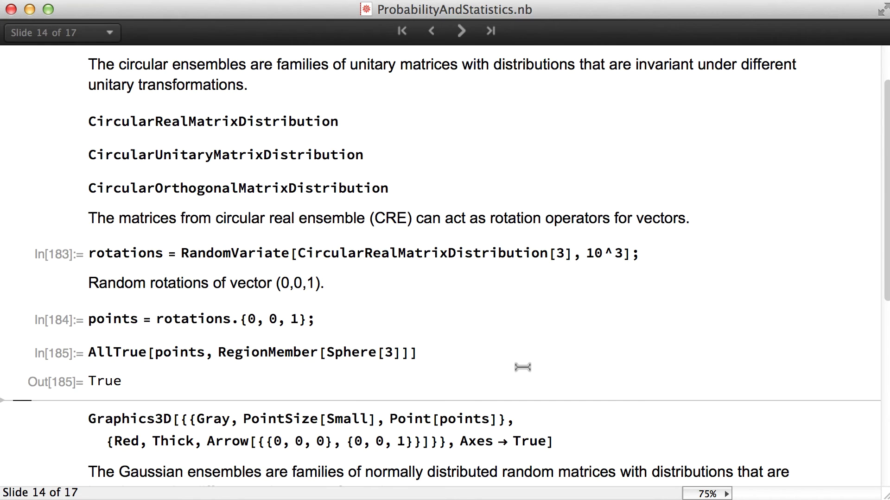
scroll(523, 367, down, 5)
double_click(542, 307)
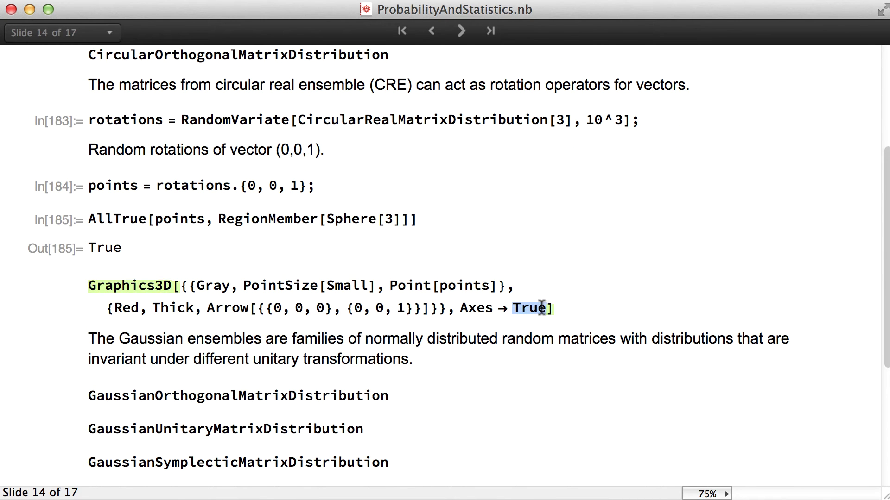
key(shift+Return)
scroll(626, 334, down, 5)
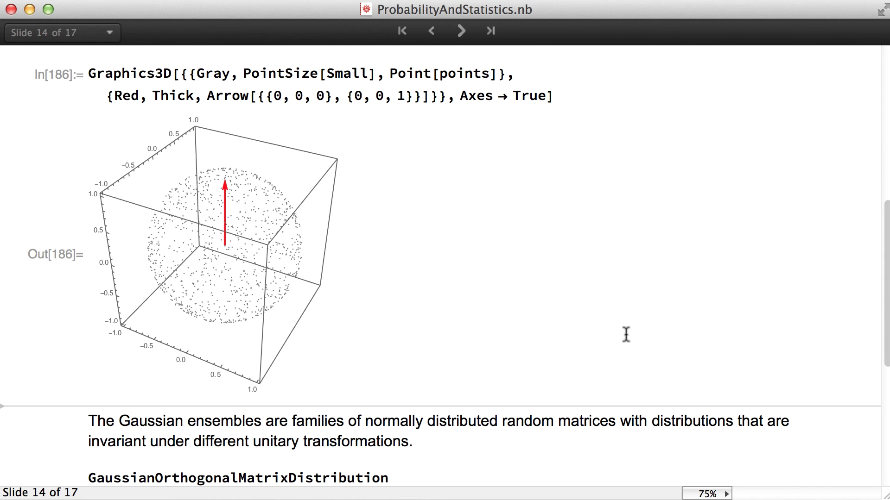
scroll(625, 335, down, 9)
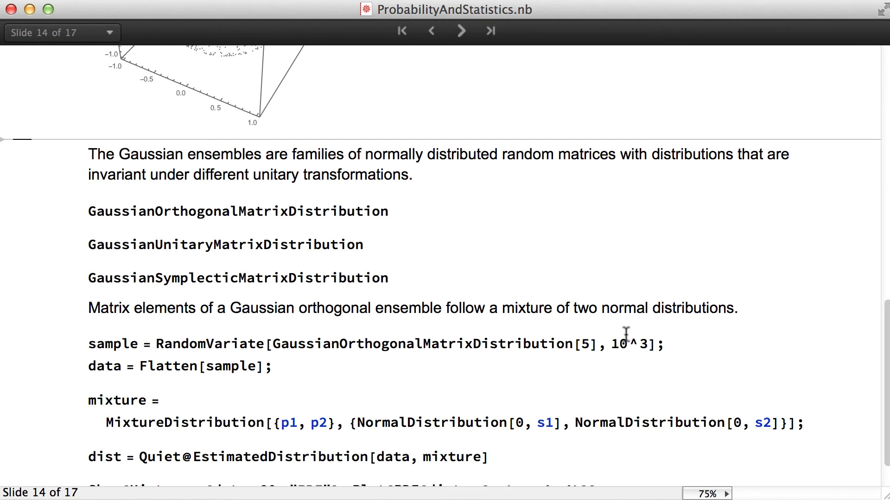
Generate the Gaussian orthogonal ensemble sample data and define the two-normal mixture
click(677, 349)
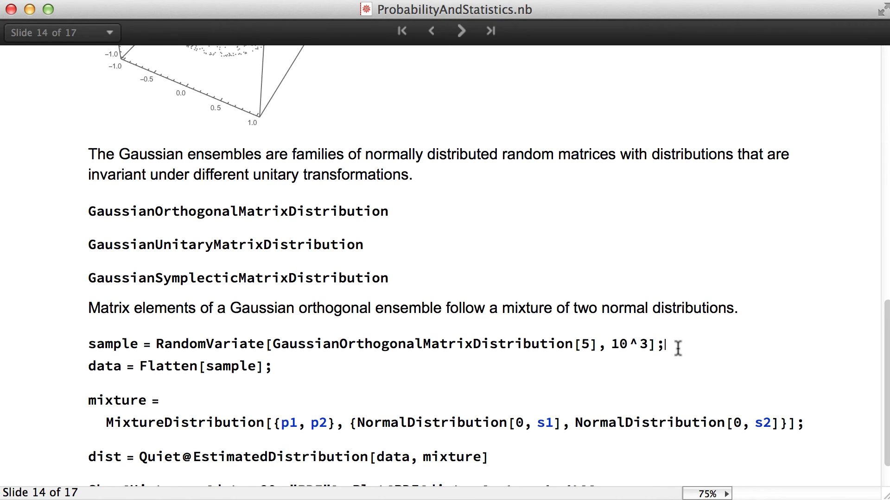
key(shift+Return)
scroll(678, 348, down, 2)
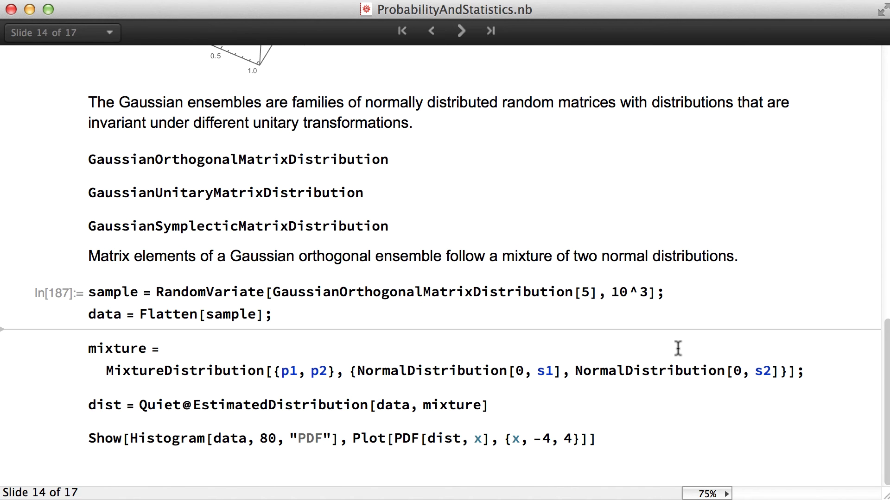
click(582, 346)
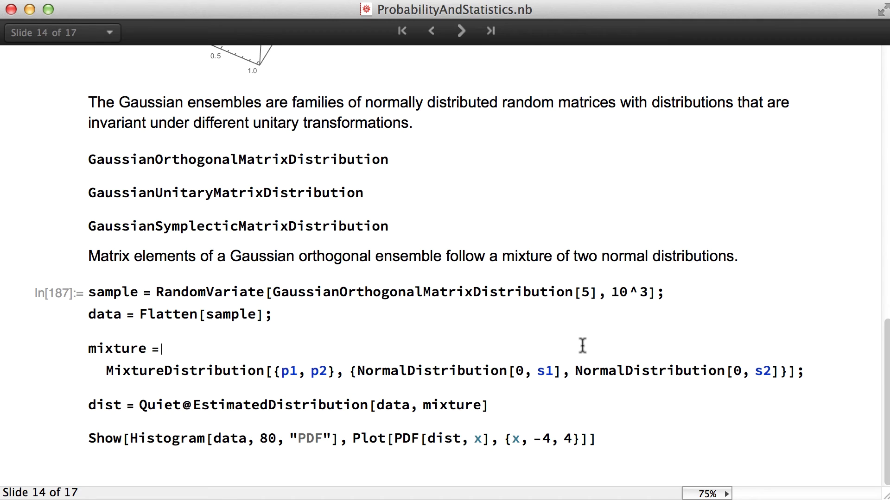
key(shift+Return)
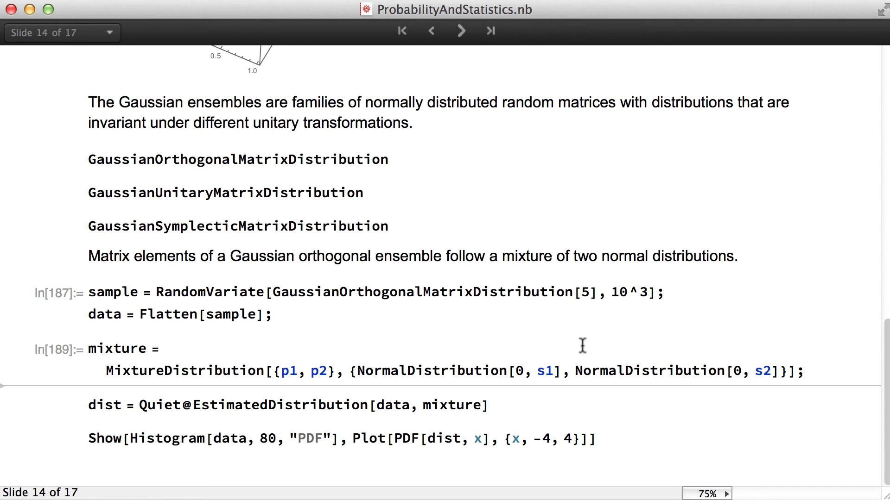
Estimate the mixture from the data, plot its fitted density over the histogram, and advance to slide 15
click(504, 403)
key(shift+Return)
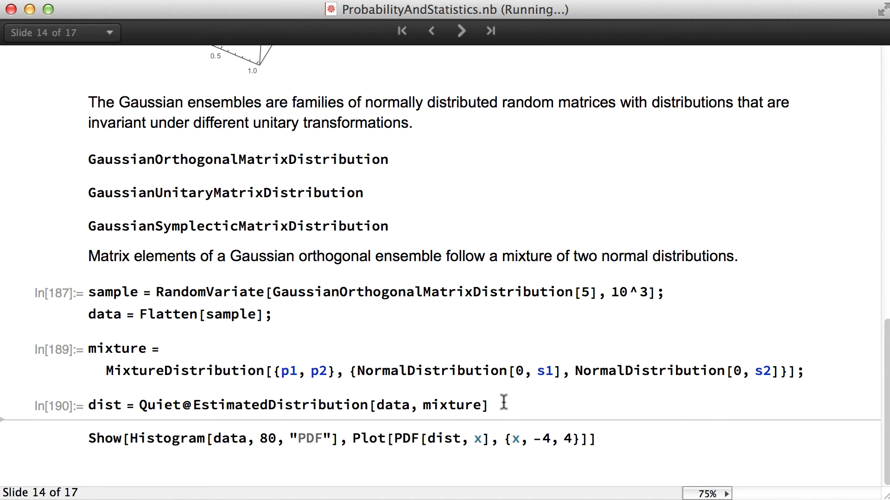
click(601, 437)
key(shift+Return)
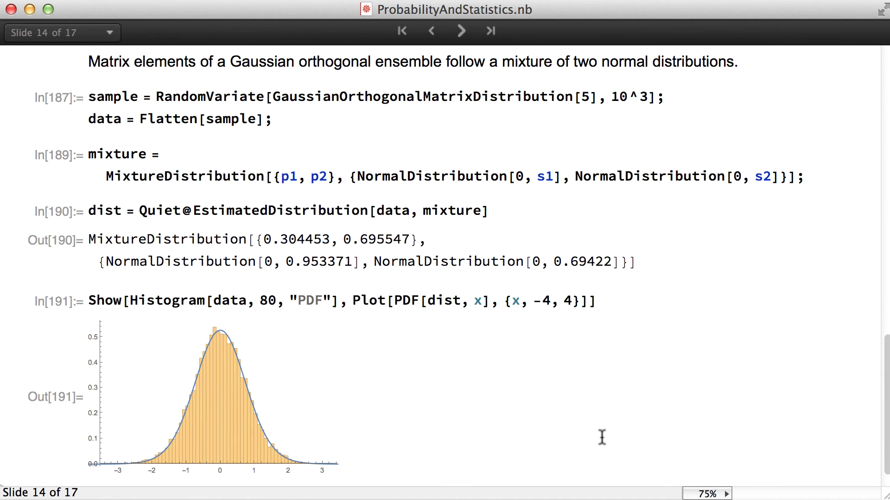
click(461, 33)
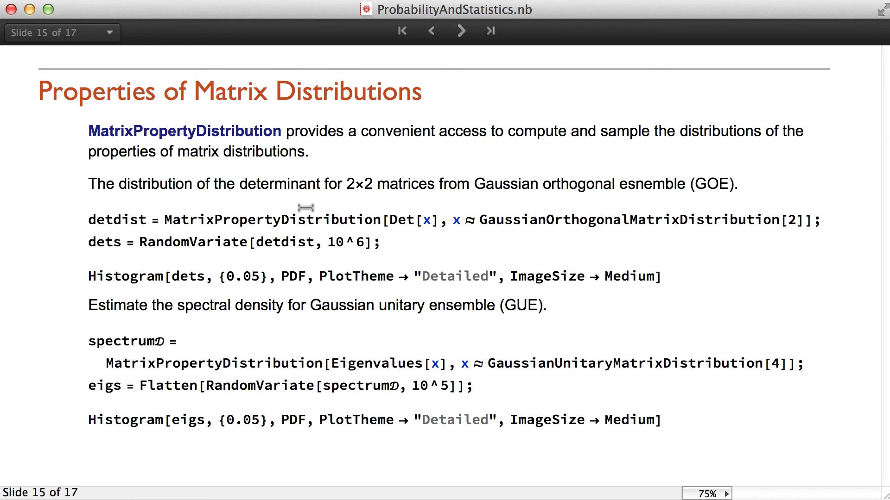
Compute the determinant distribution and plot a histogram of determinants
key(shift+Return)
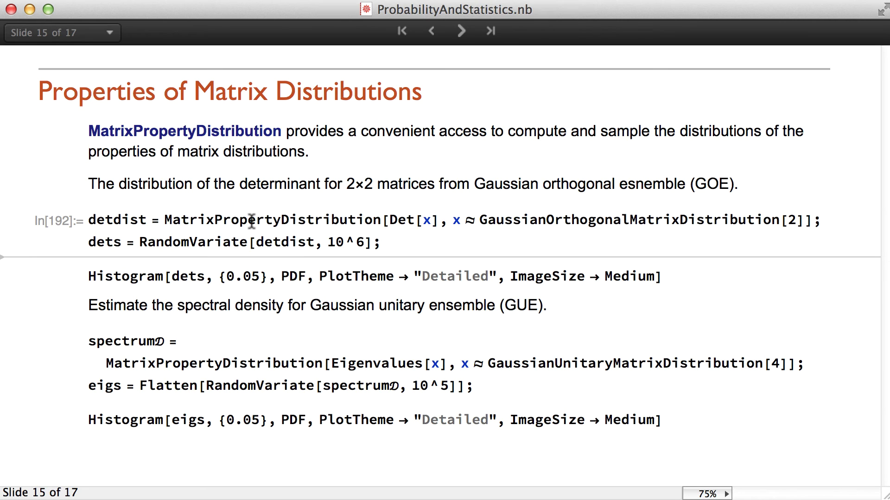
click(370, 277)
key(shift+Return)
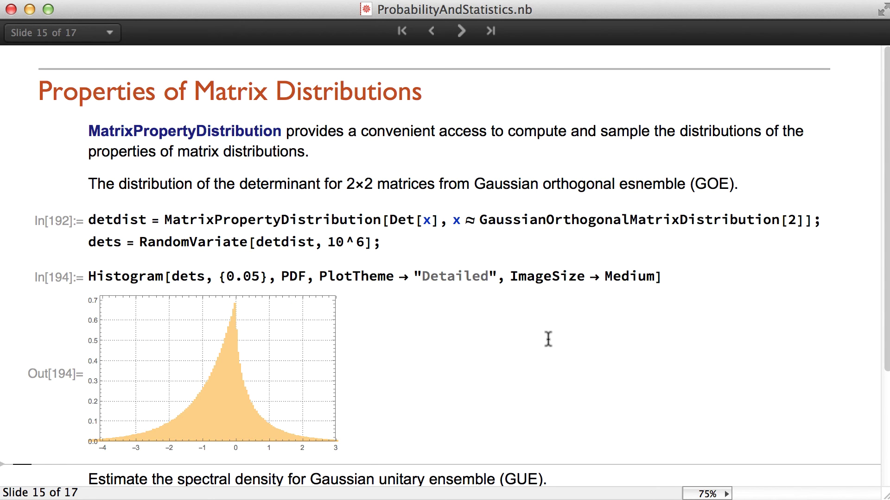
scroll(547, 338, down, 3)
scroll(548, 339, down, 5)
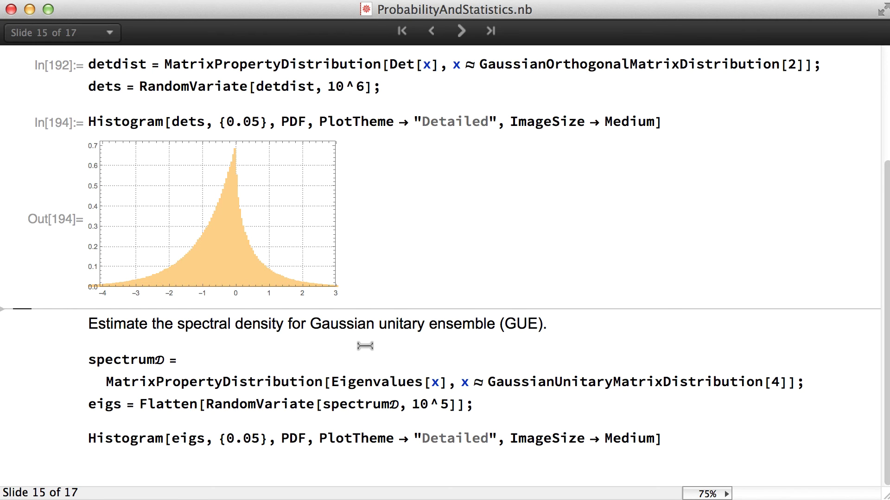
Sample GUE eigenvalues, plot their spectral density histogram, and advance to slide 16
click(297, 370)
key(shift+Return)
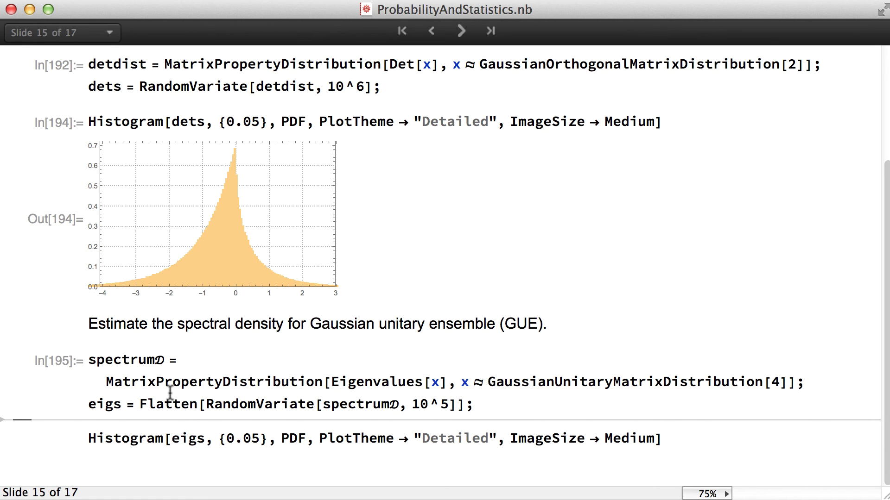
click(138, 438)
key(shift+Return)
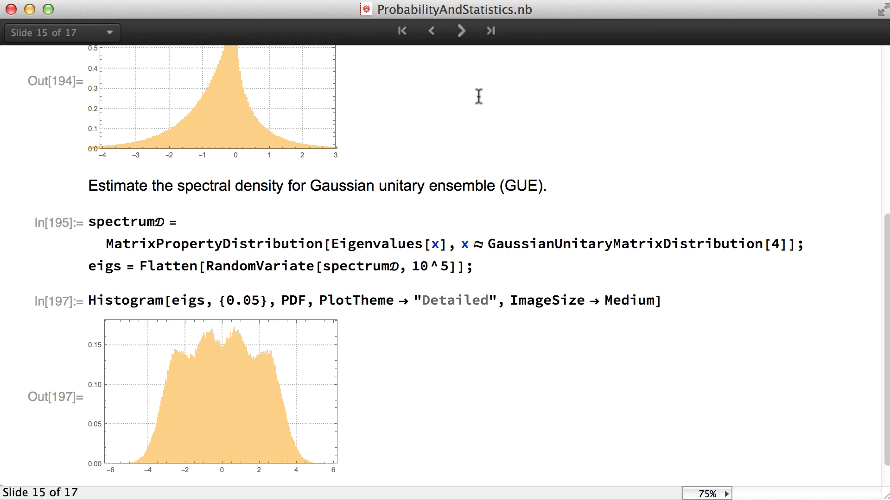
click(461, 31)
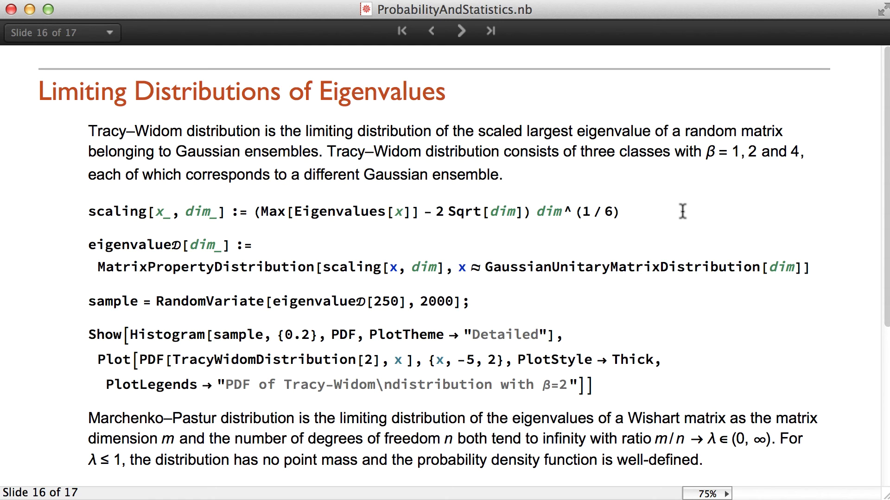
Draw 2000 scaled largest eigenvalues and overlay the β=2 Tracy–Widom density on their histogram
click(651, 213)
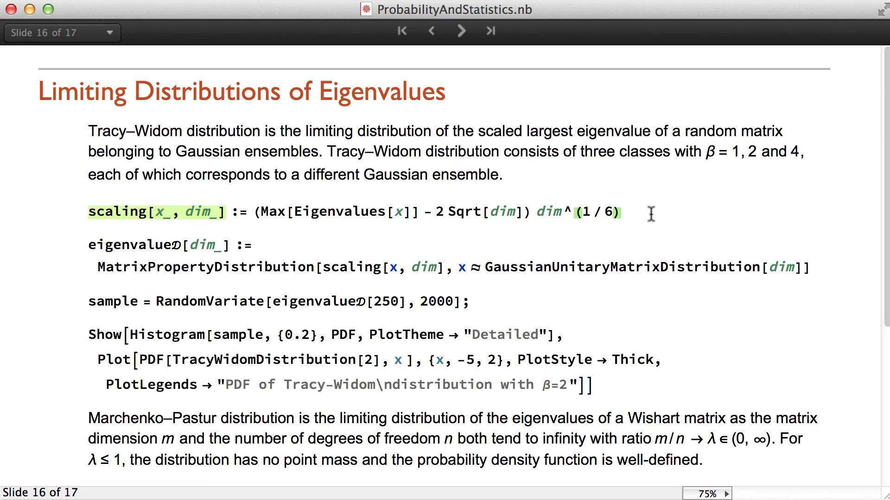
key(shift+Return)
key(shift+Return)
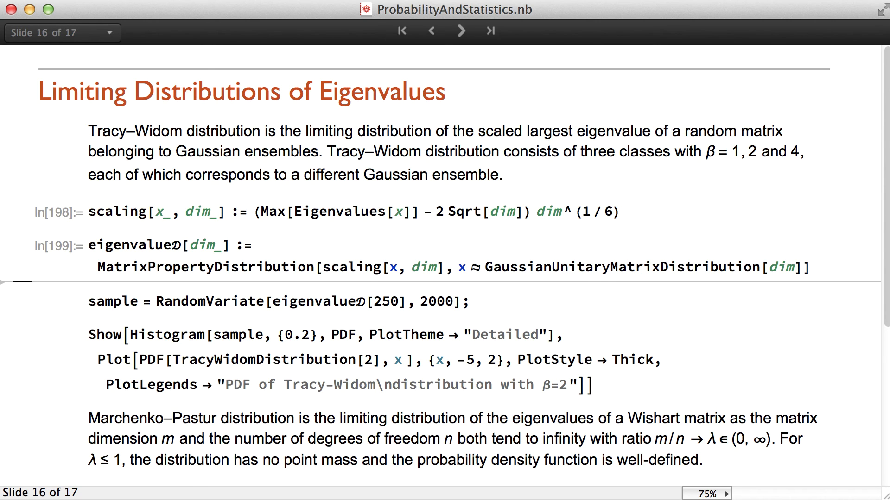
click(88, 302)
key(shift+Return)
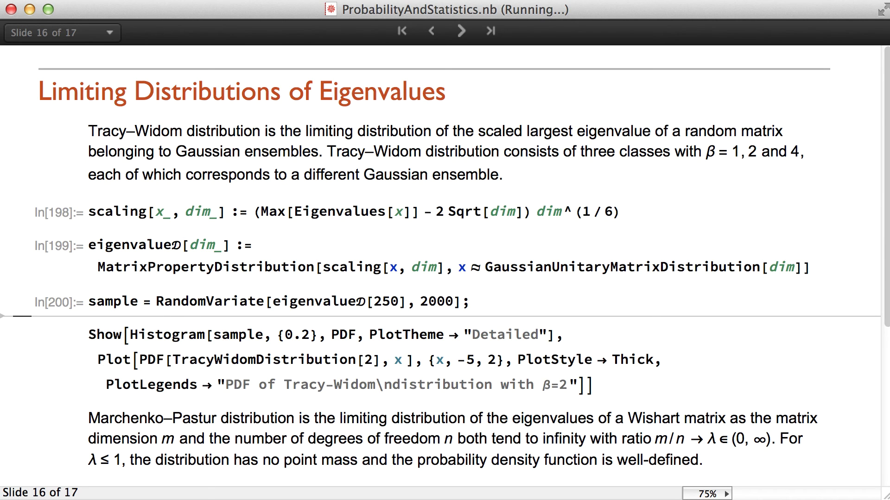
click(370, 323)
key(shift+Return)
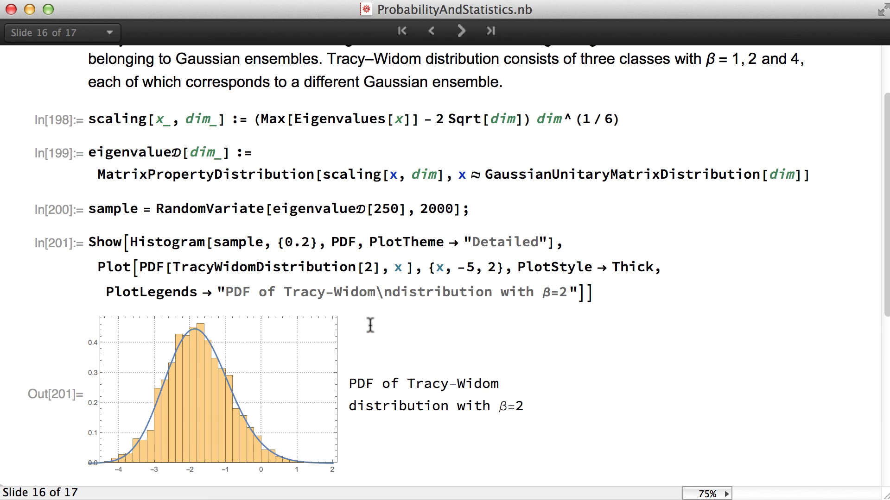
scroll(652, 317, down, 5)
scroll(652, 318, down, 5)
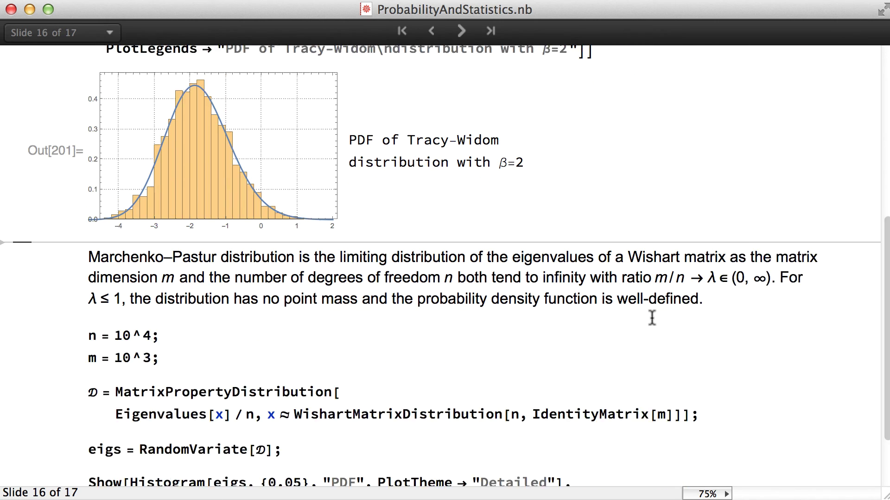
scroll(747, 312, down, 1)
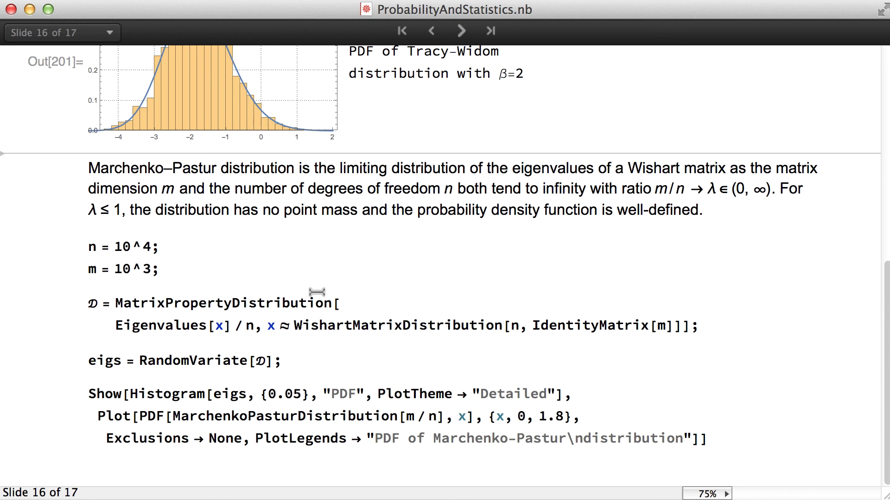
Set n and m, sample Wishart eigenvalues, and overlay the Marchenko–Pastur density on their histogram
click(194, 257)
key(shift+Return)
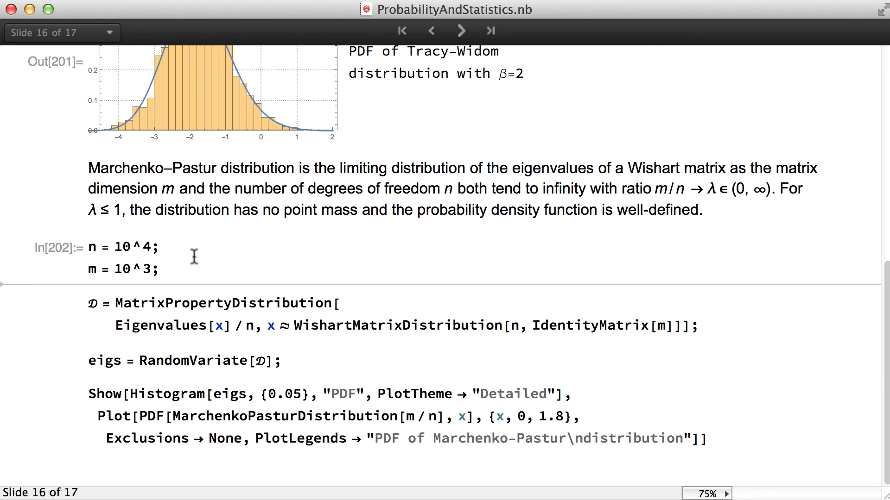
key(Down)
key(shift+Return)
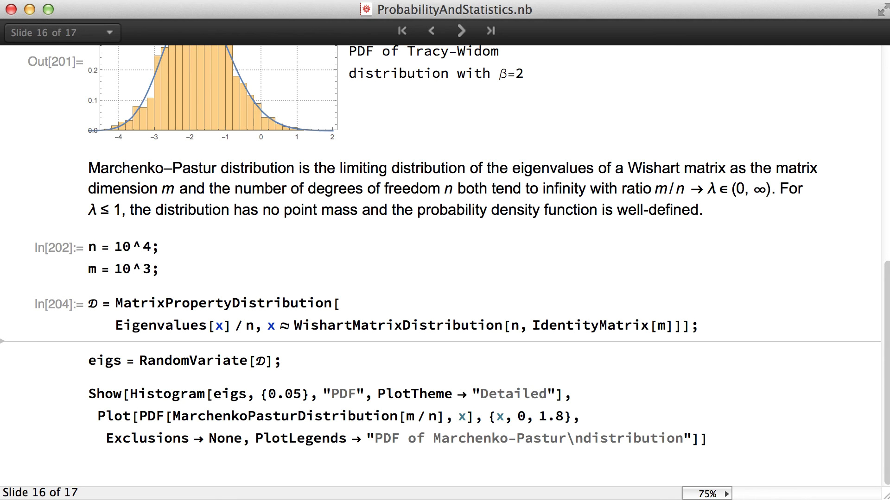
key(Down)
key(shift+Return)
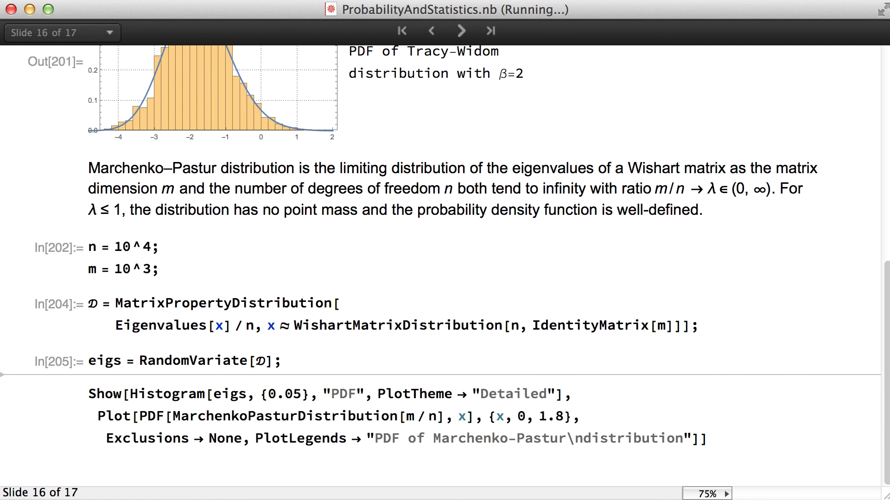
key(Down)
key(shift+Return)
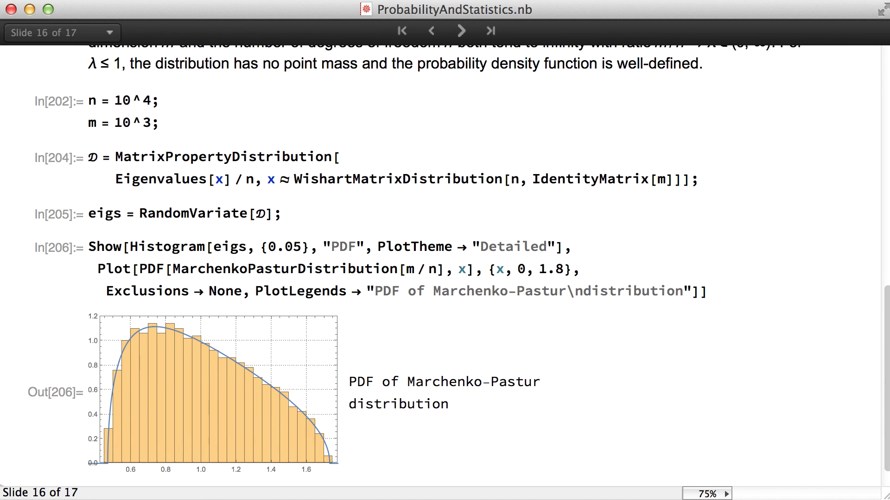